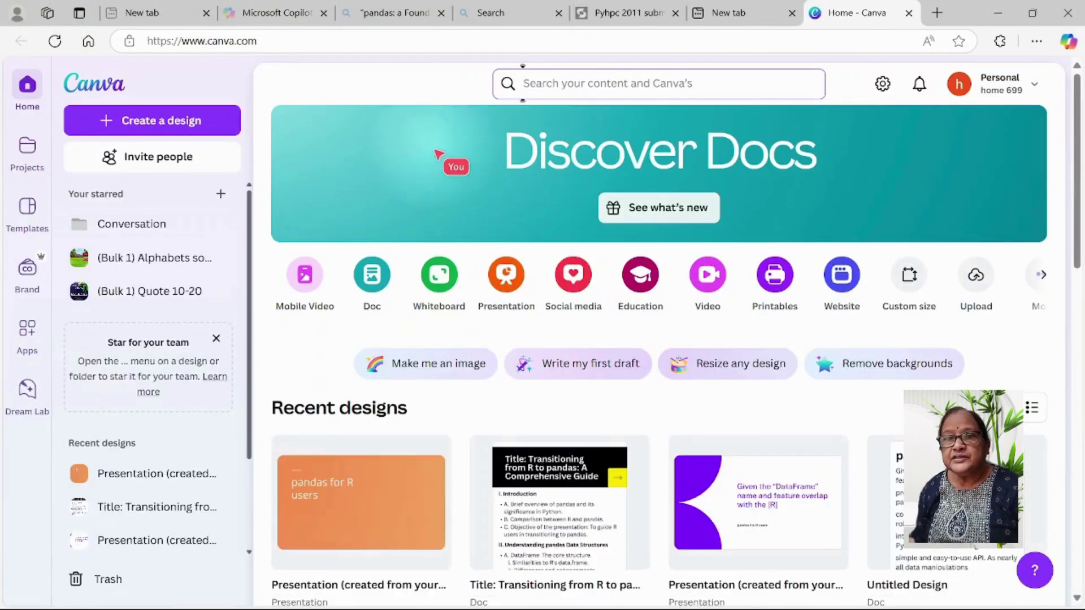
Create a new untitled blank Doc from the Doc design type on the Canva home page.
left_click(372, 277)
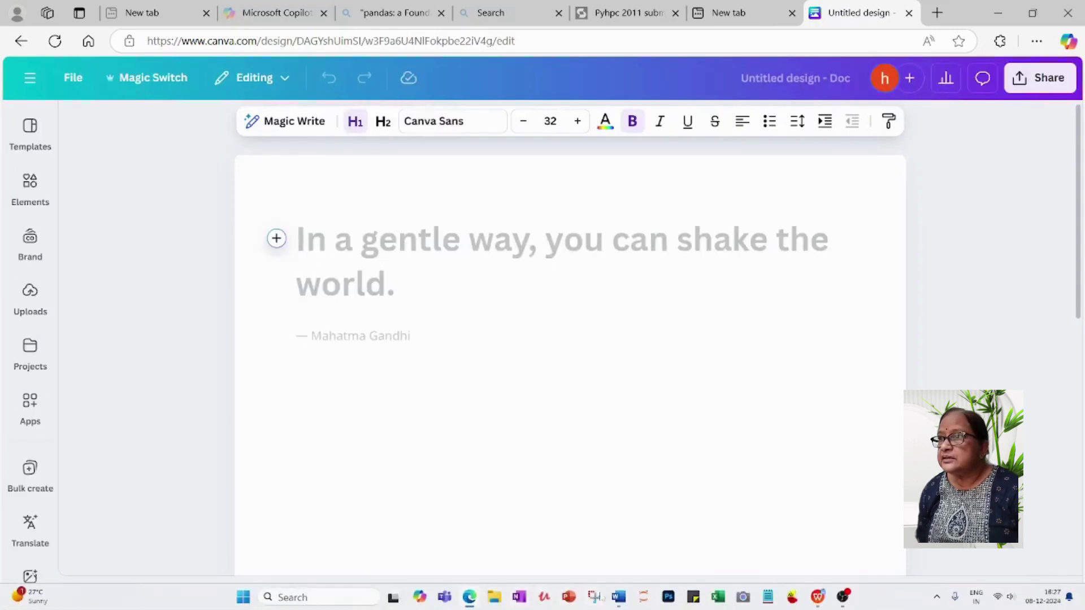
Copy the full 839-word World Happiness Report text from Word, then return to the Canva Doc.
mouse_move(619, 598)
left_click(639, 547)
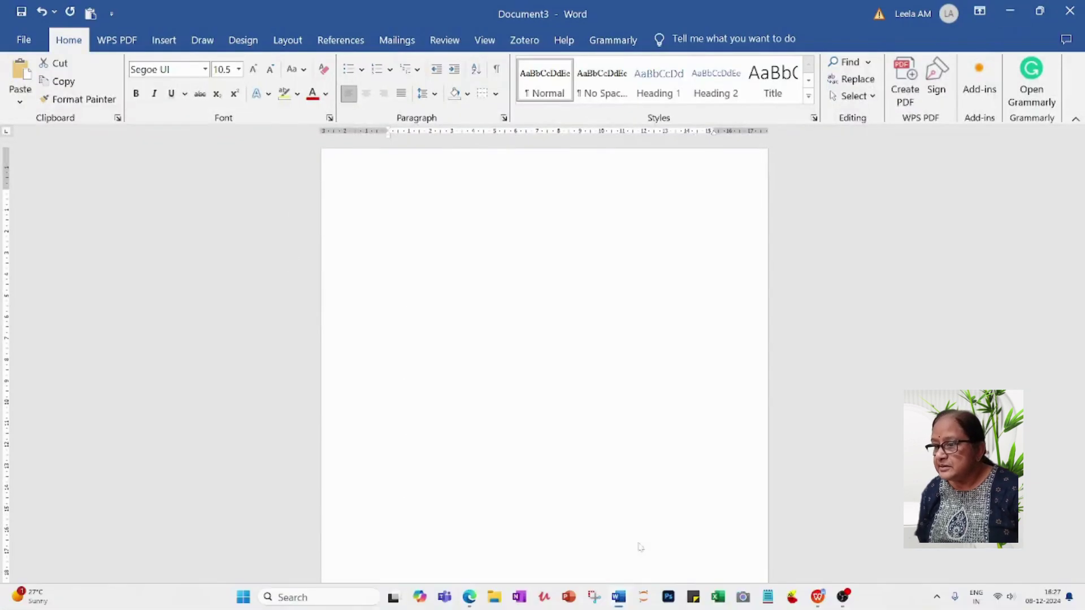
left_click(372, 332)
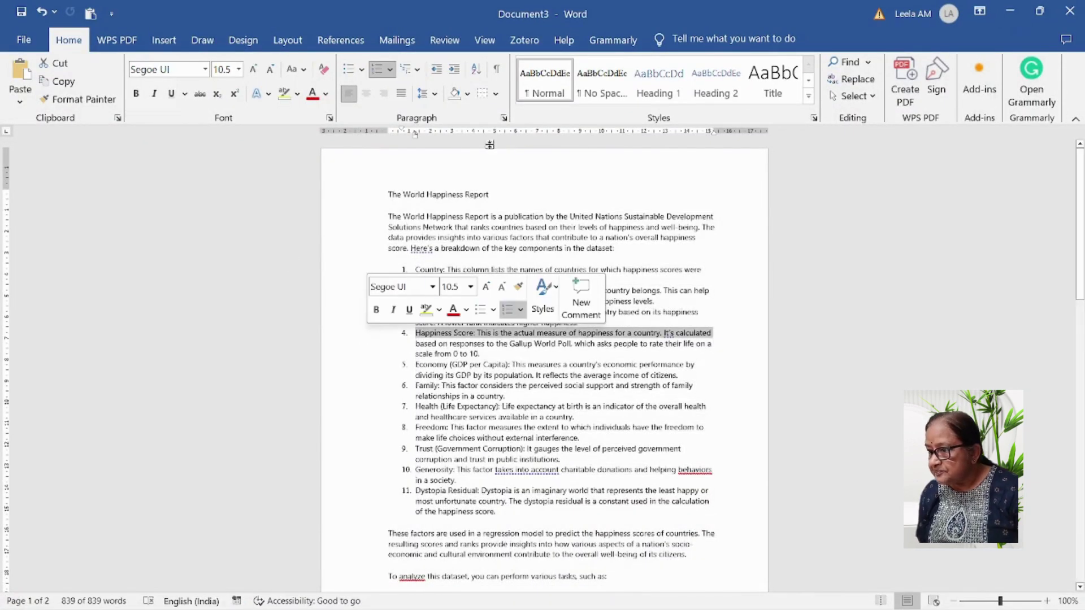
left_click(489, 194)
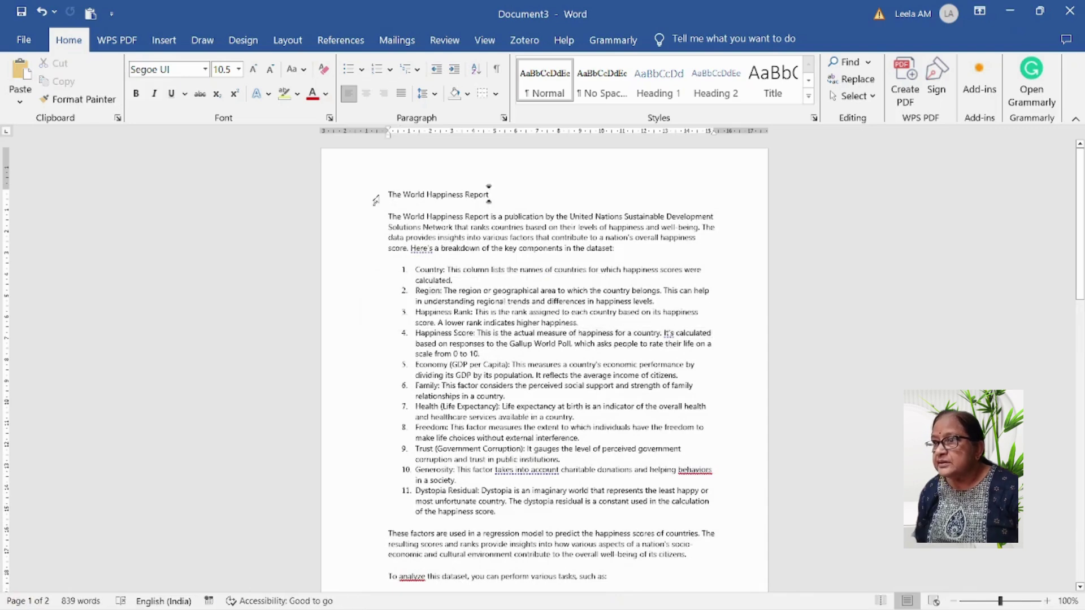
left_click_drag(389, 194, 449, 403)
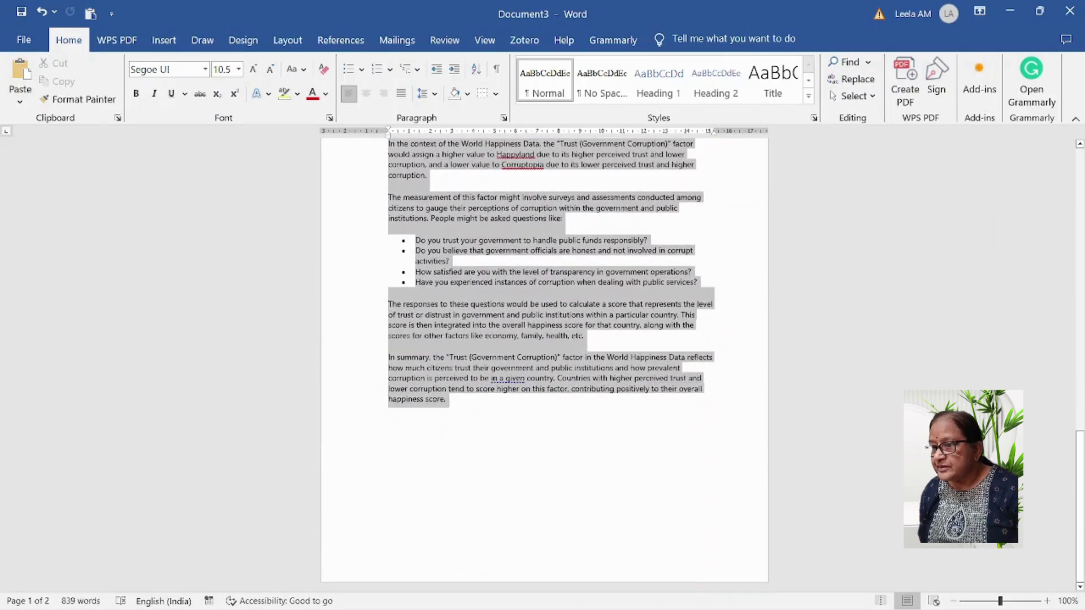
right_click(467, 232)
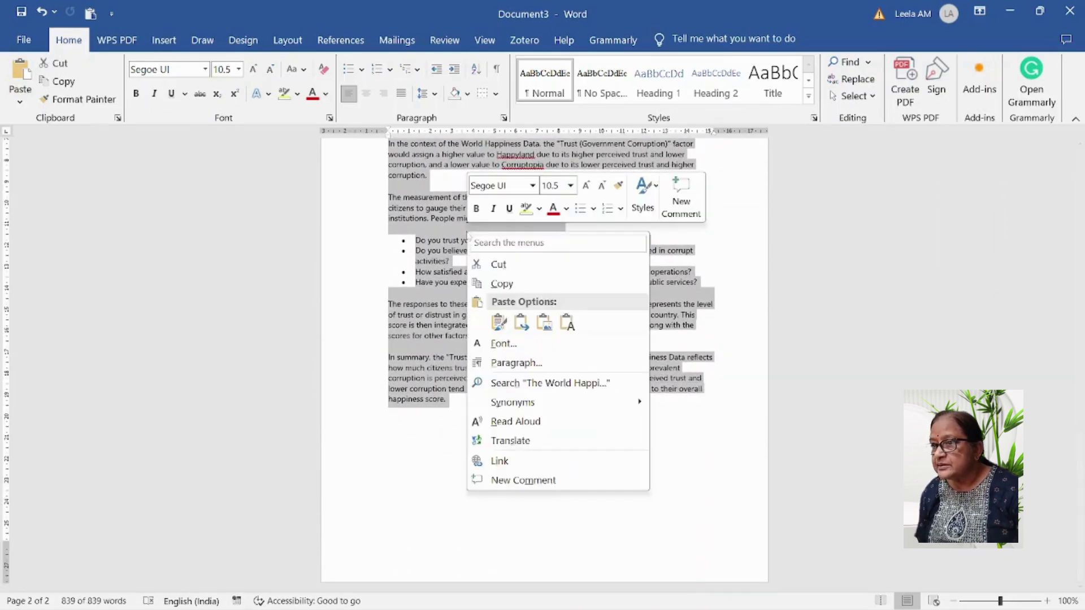
left_click(500, 284)
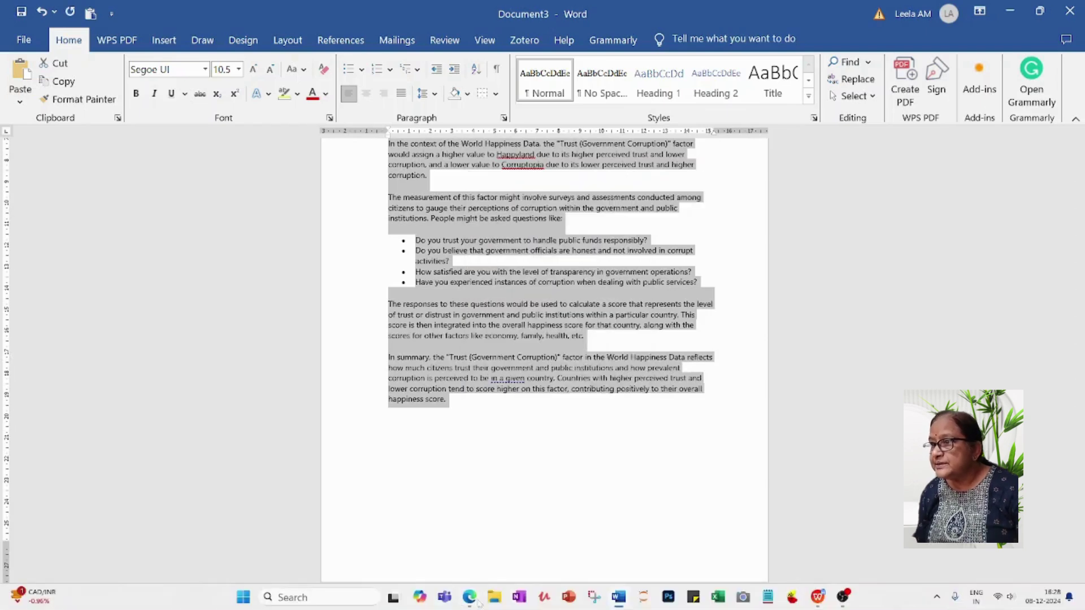
left_click(469, 597)
Paste the World Happiness Report text into the blank Doc and bring up Magic Switch.
right_click(373, 253)
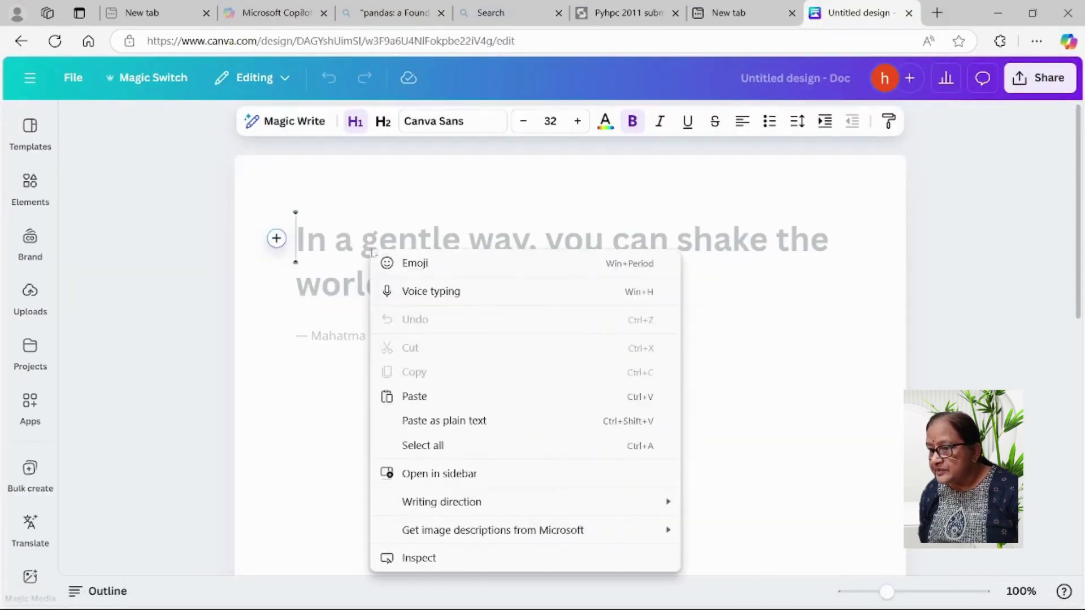
left_click(412, 396)
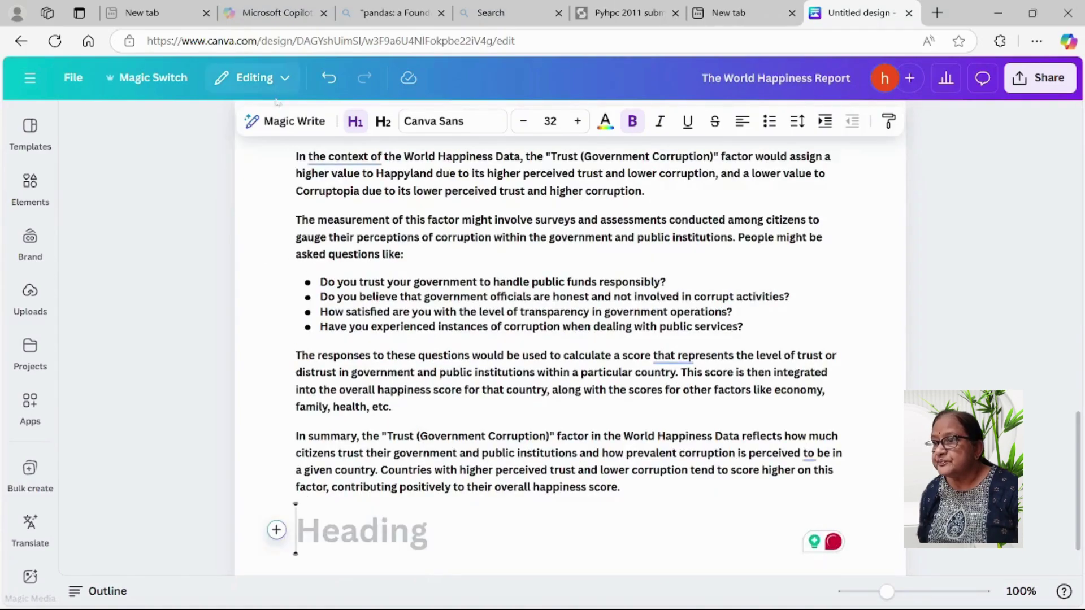
scroll(565, 339, "up", 4)
scroll(565, 339, "up", 10)
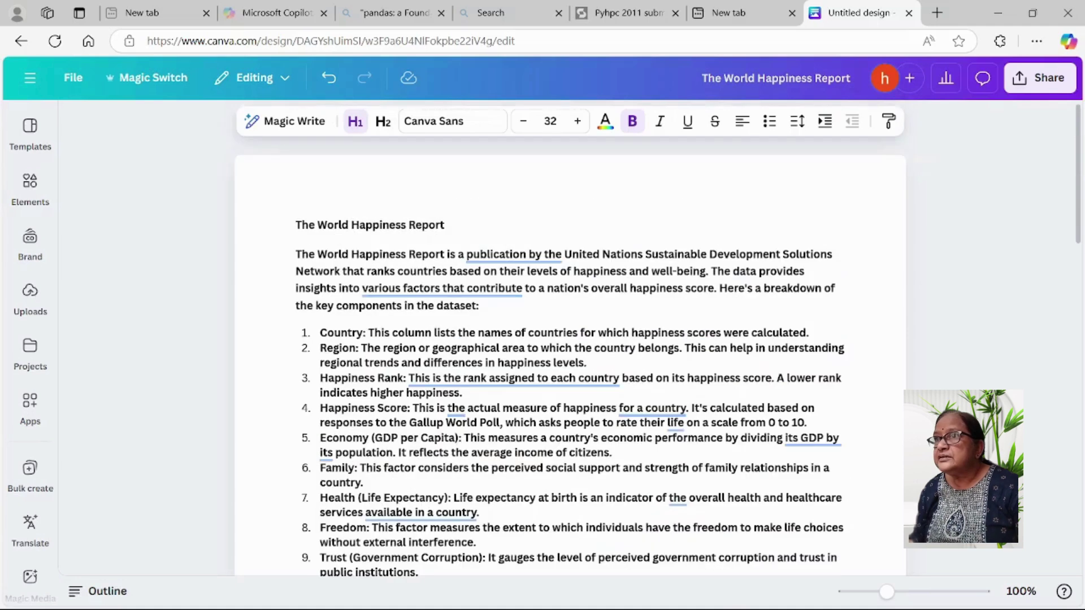
left_click(158, 83)
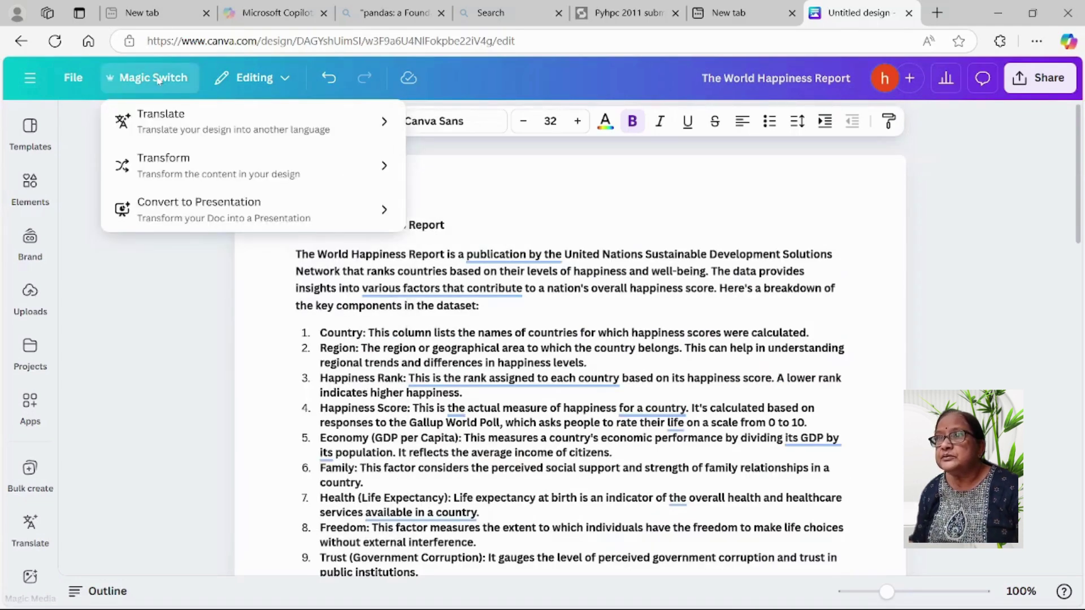
Look over Magic Switch's Transform options, then choose Convert to Presentation.
left_click(174, 169)
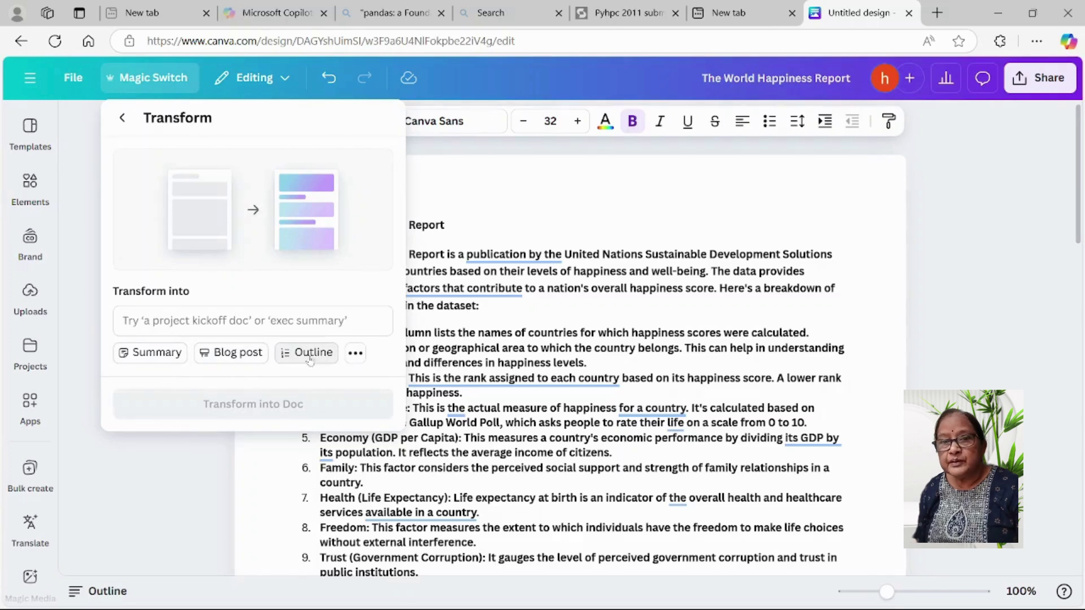
left_click(122, 118)
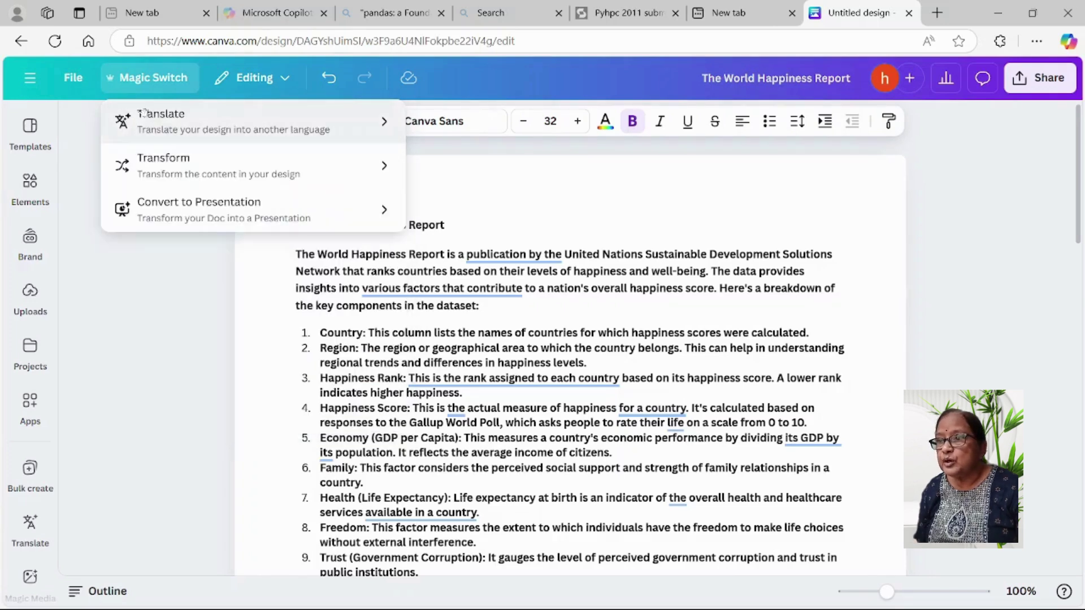
left_click(196, 213)
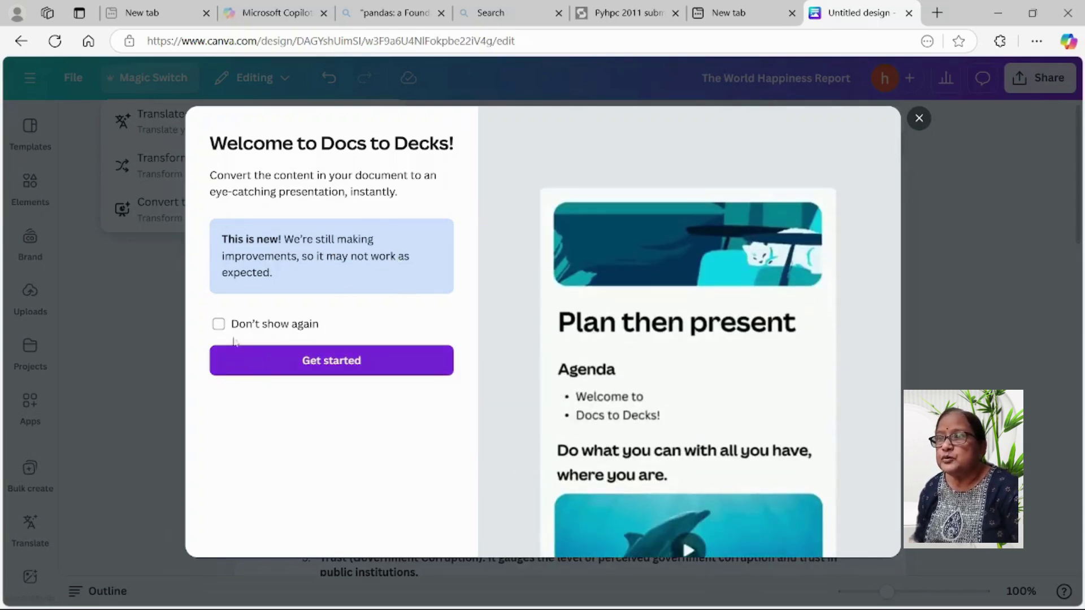
Build a 24-page World Happiness Report presentation in the plain white template style.
left_click(331, 366)
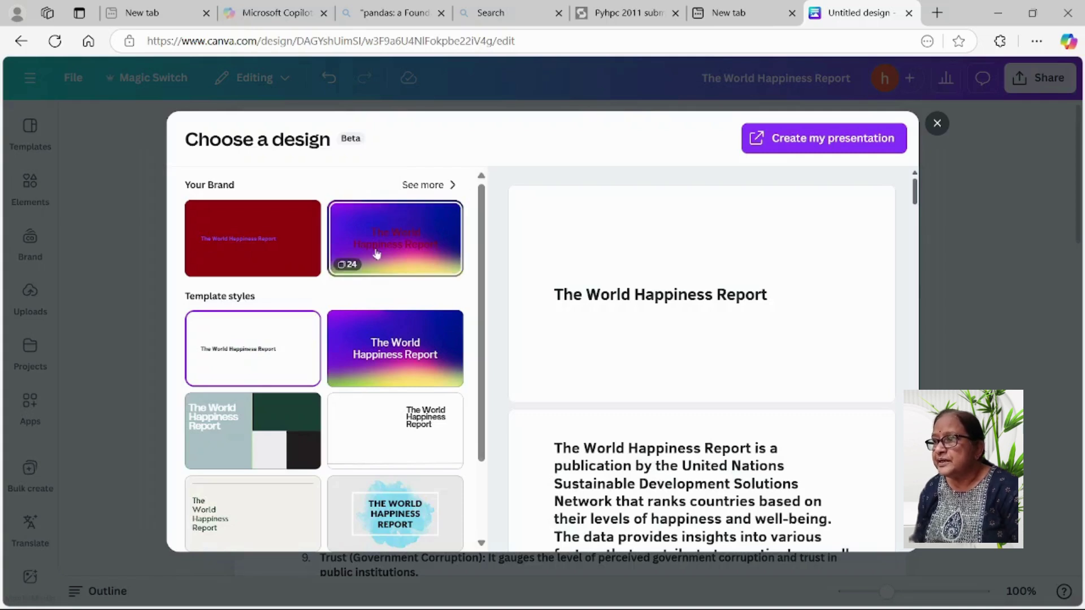
scroll(377, 254, "down", 2)
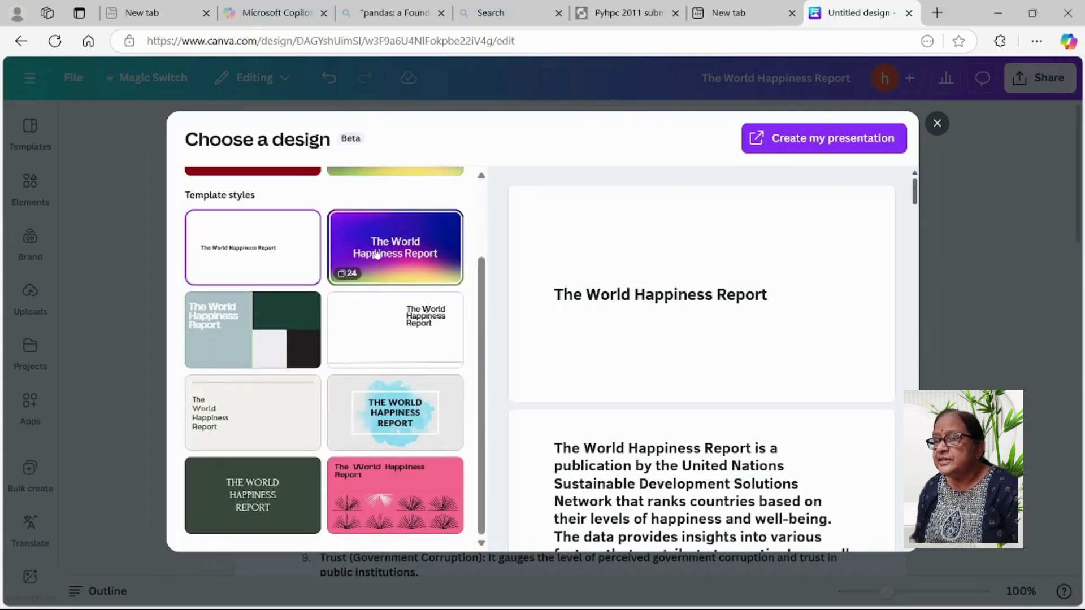
scroll(373, 275, "up", 2)
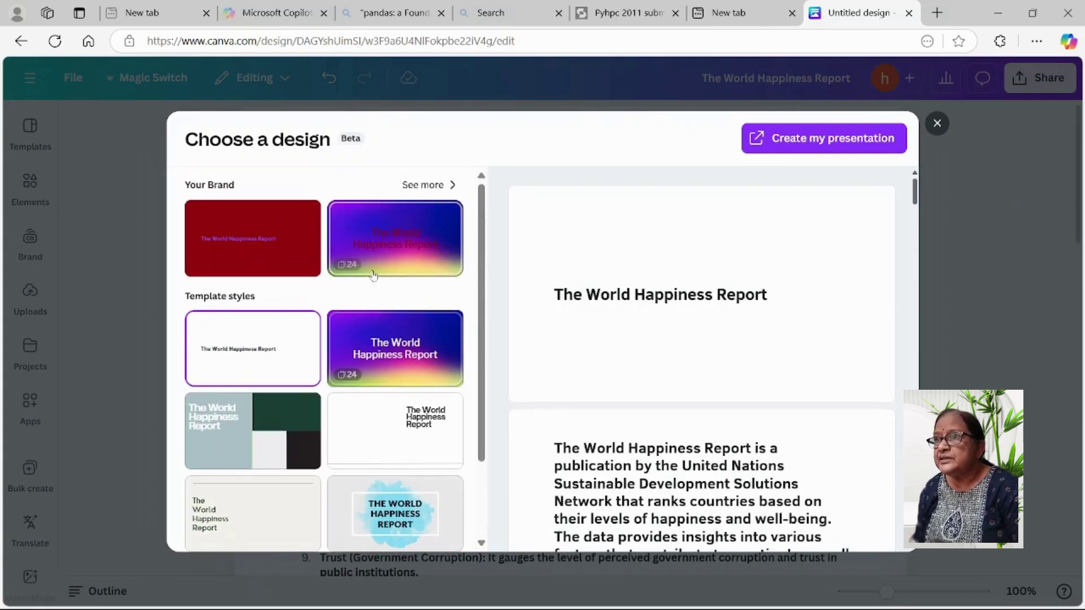
left_click(823, 145)
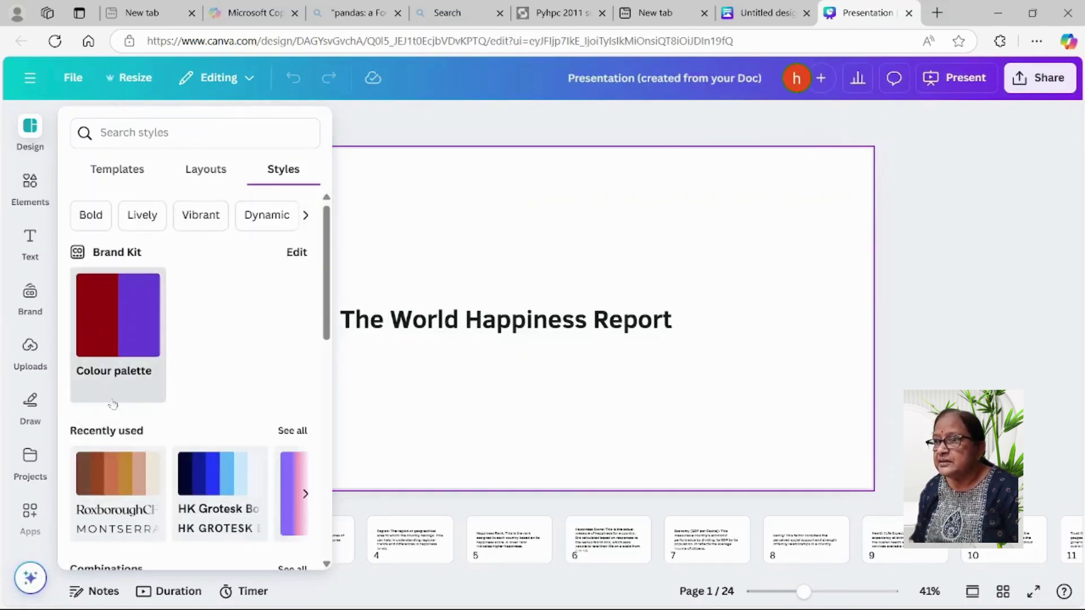
Close the Design styles panel and bring up the Present options for the 24-page deck.
scroll(110, 350, "down", 4)
scroll(113, 403, "down", 5)
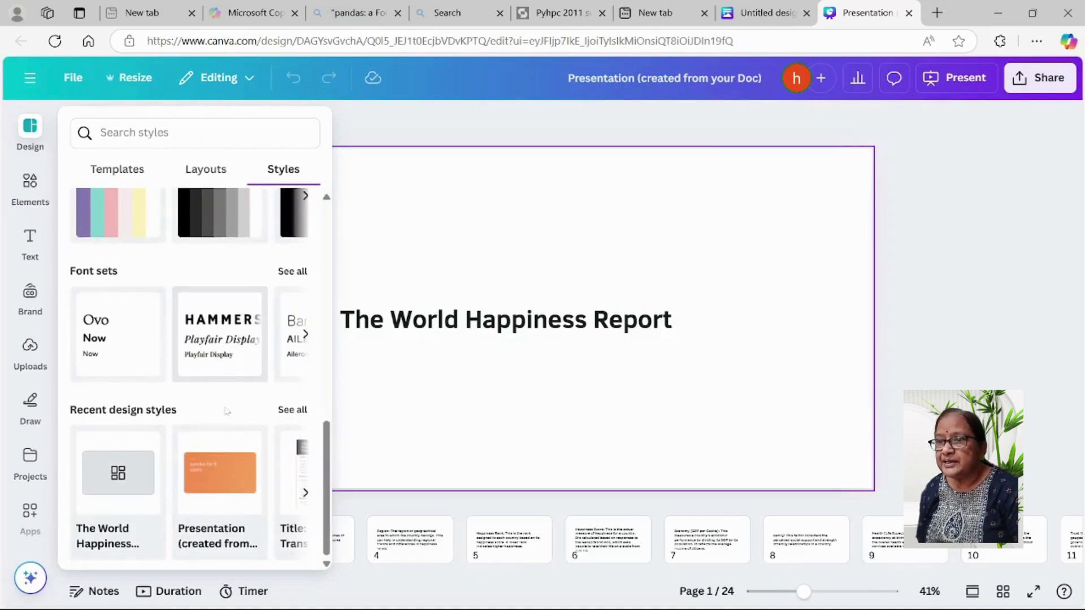
left_click(1011, 286)
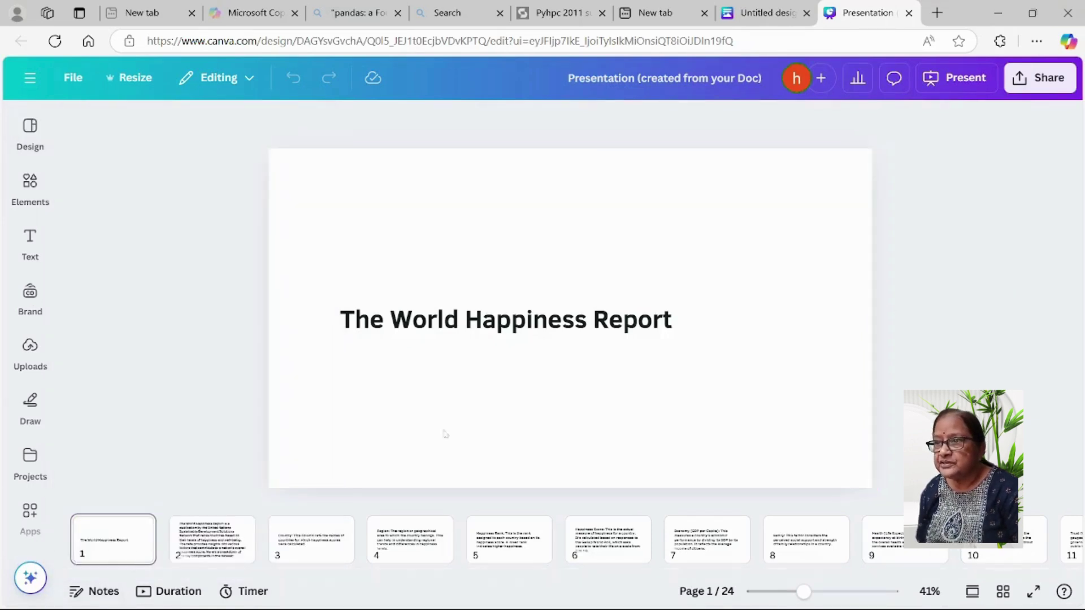
left_click(964, 82)
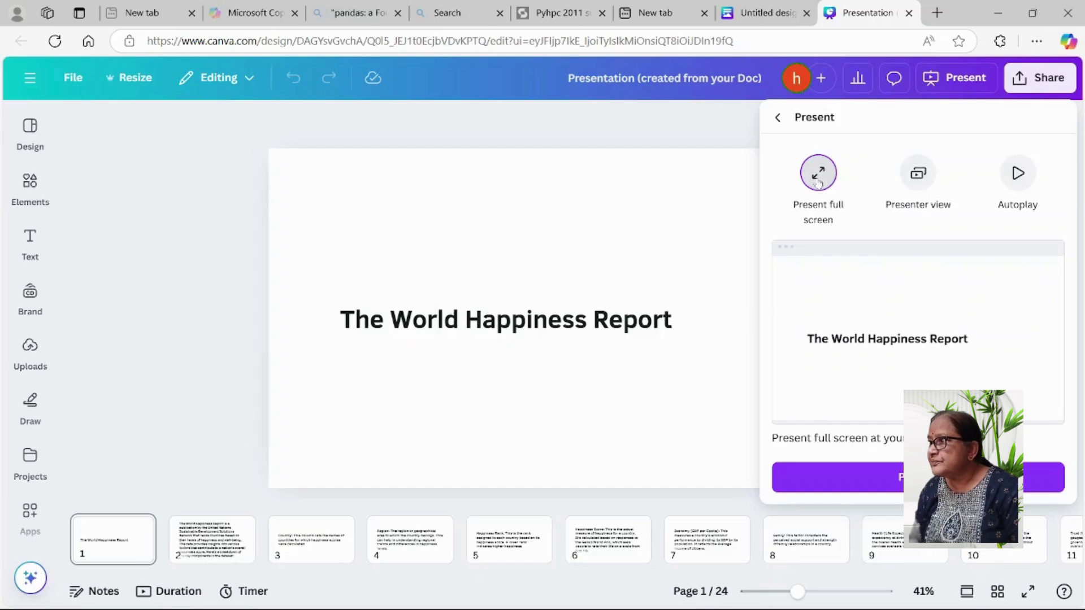
Present full screen through the Country, Region, Happiness Rank, Happiness Score and Economy slides.
left_click(882, 478)
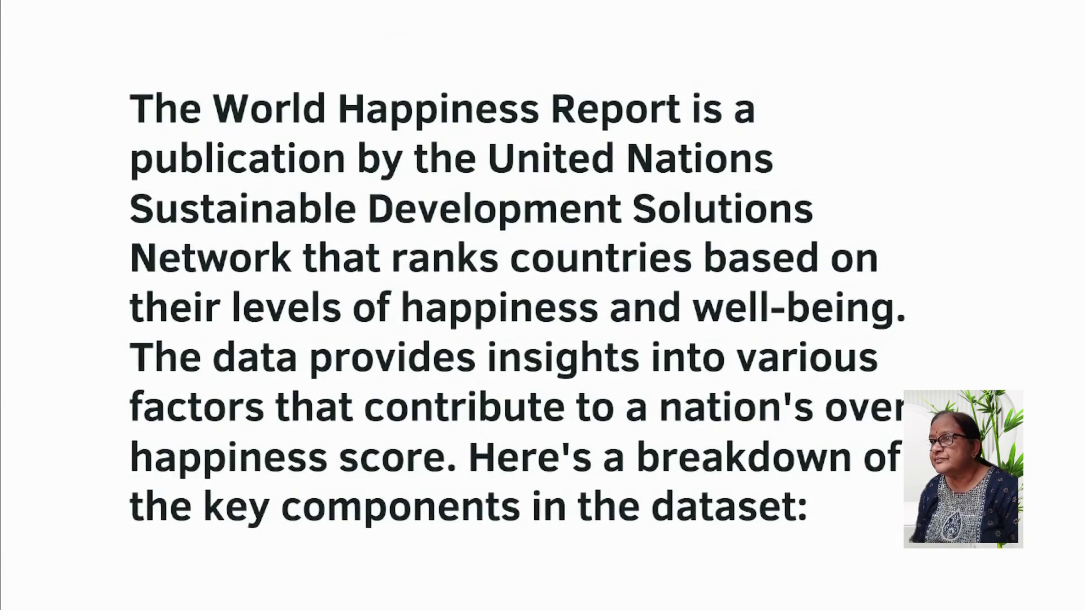
key("Right")
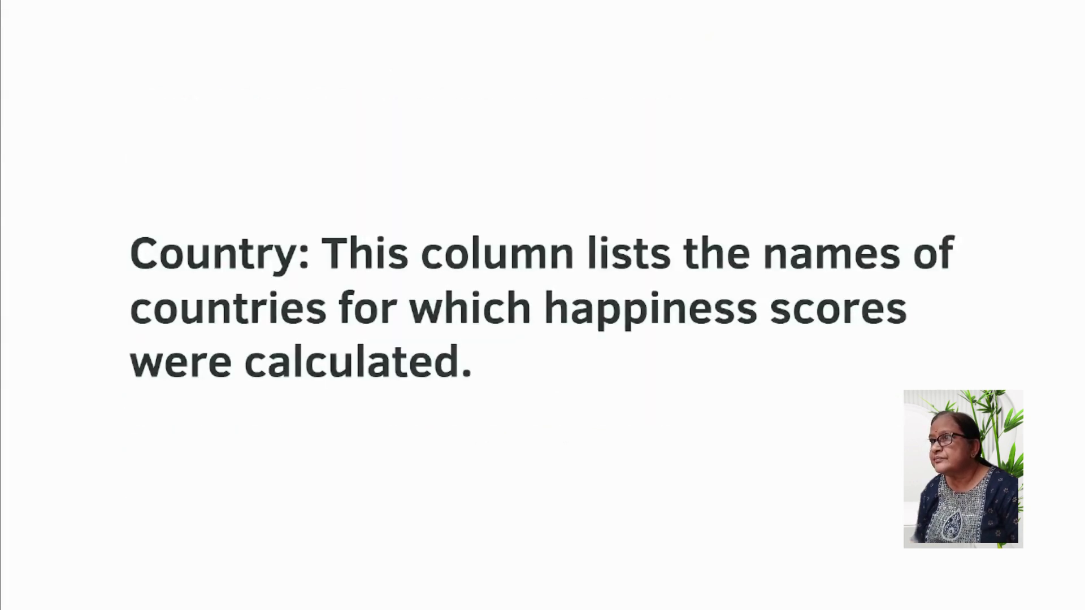
key("Right")
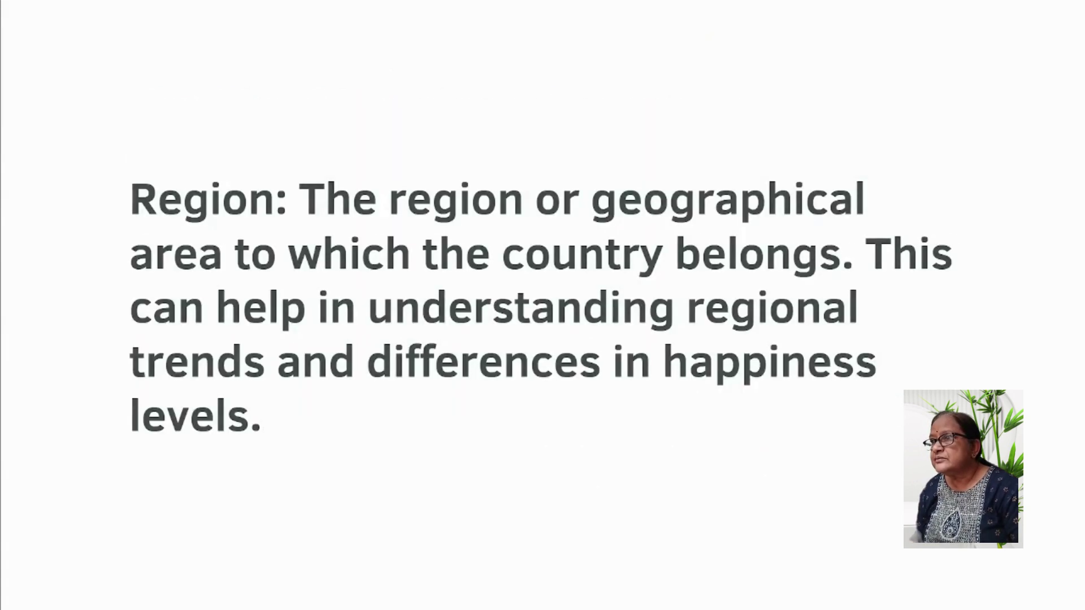
key("Right")
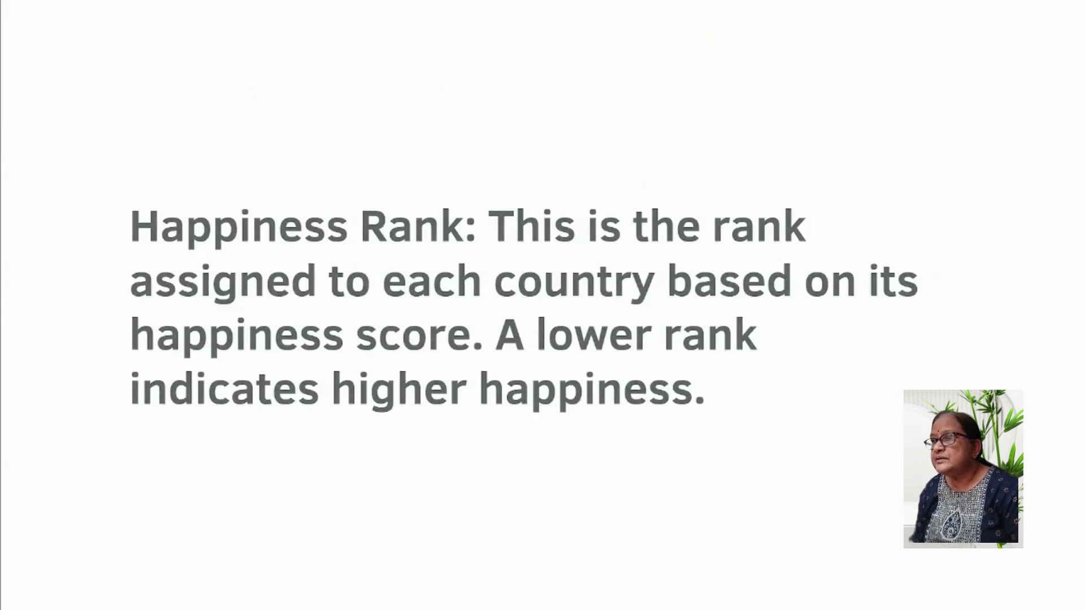
key("Right")
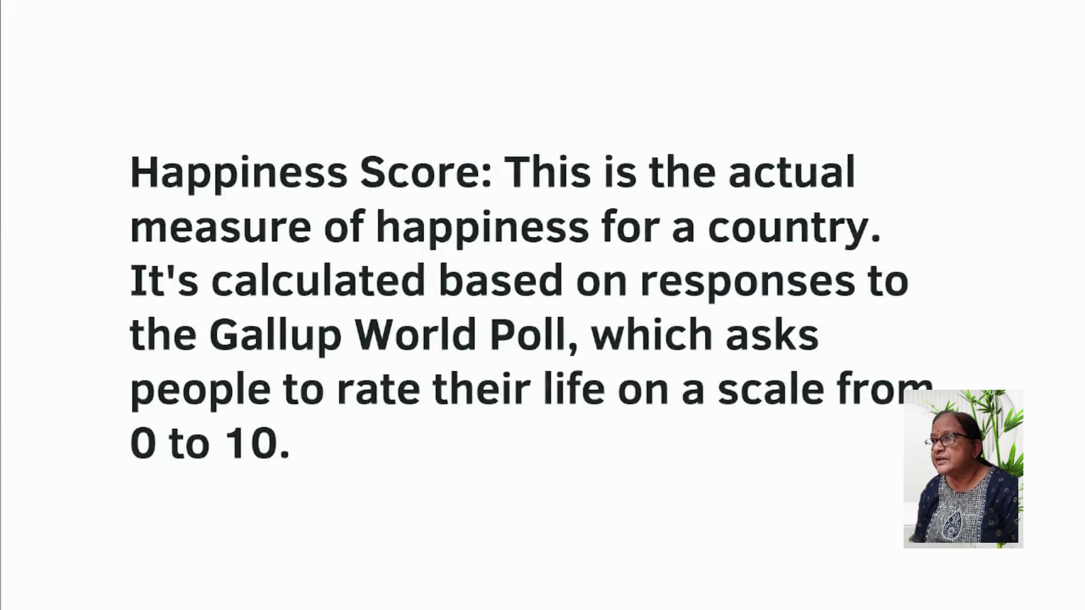
key("Right")
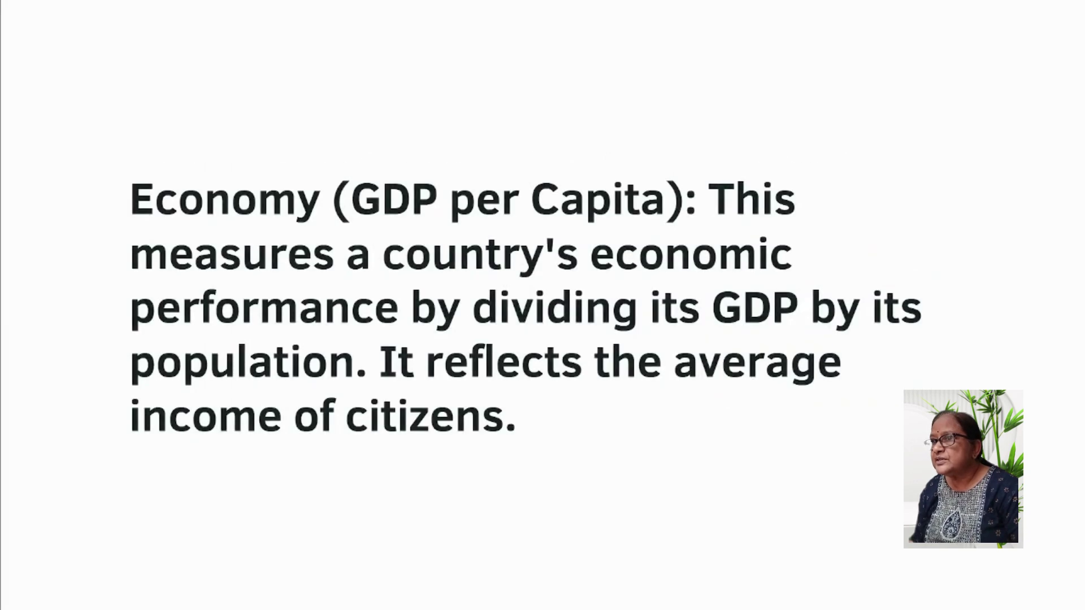
Continue through the Family, Health and Freedom slides, exit the slideshow and minimize Edge.
key("Right")
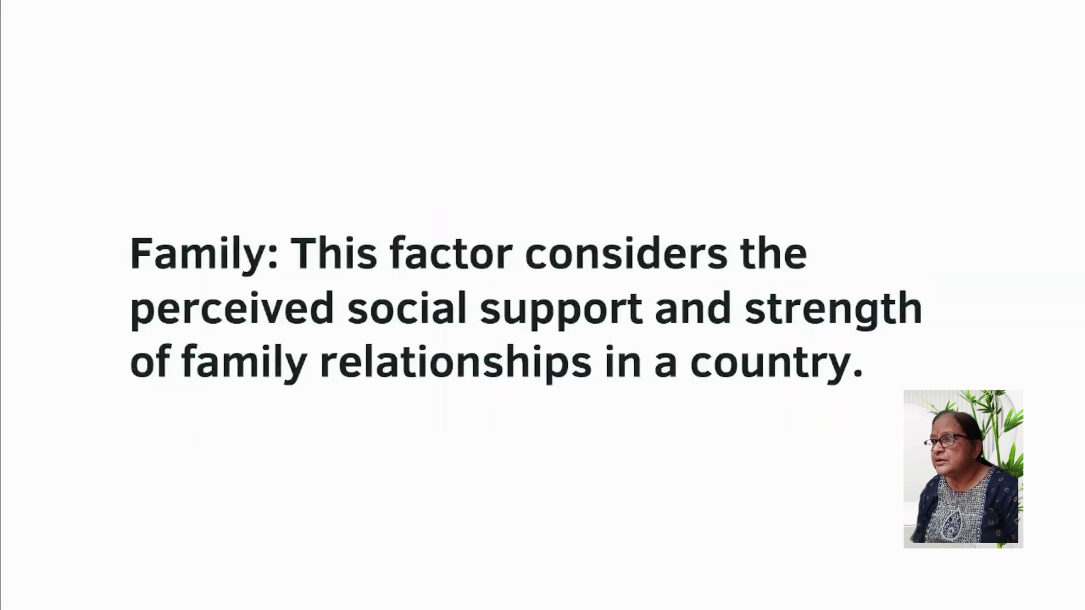
key("Right")
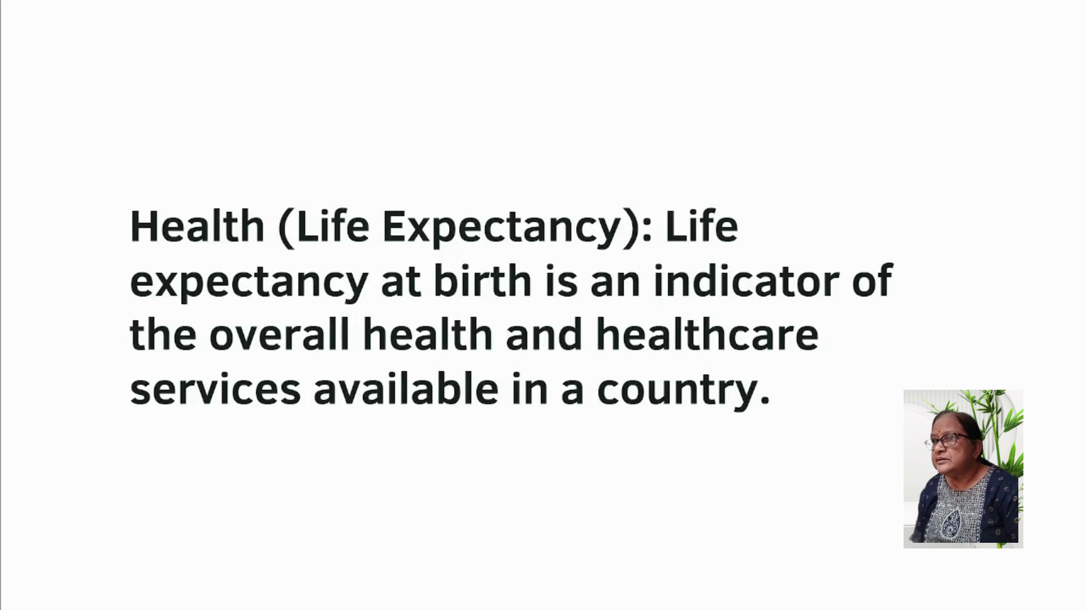
key("Right")
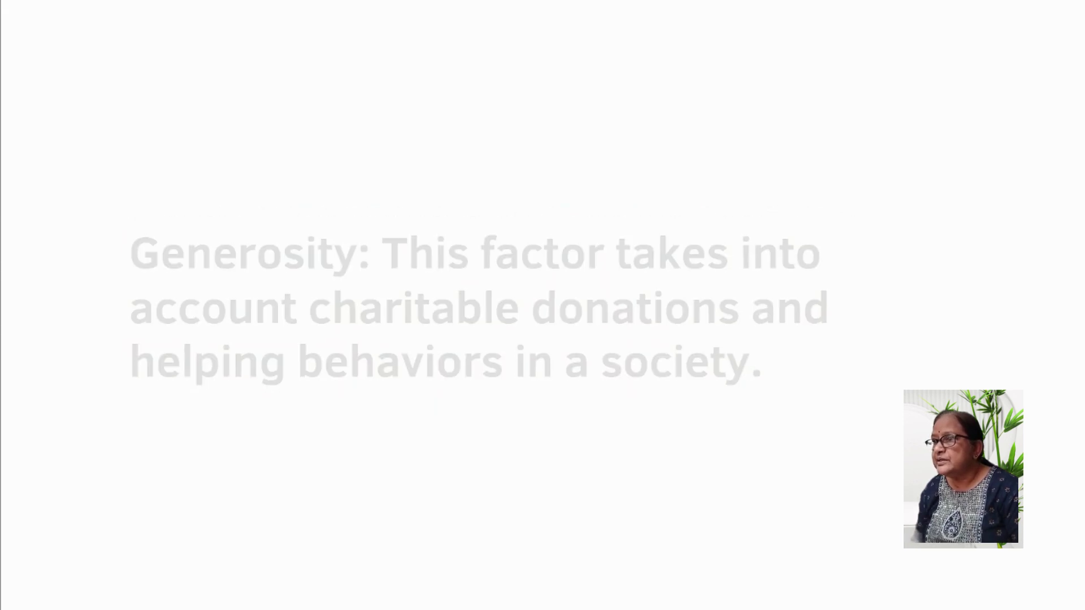
key("Escape")
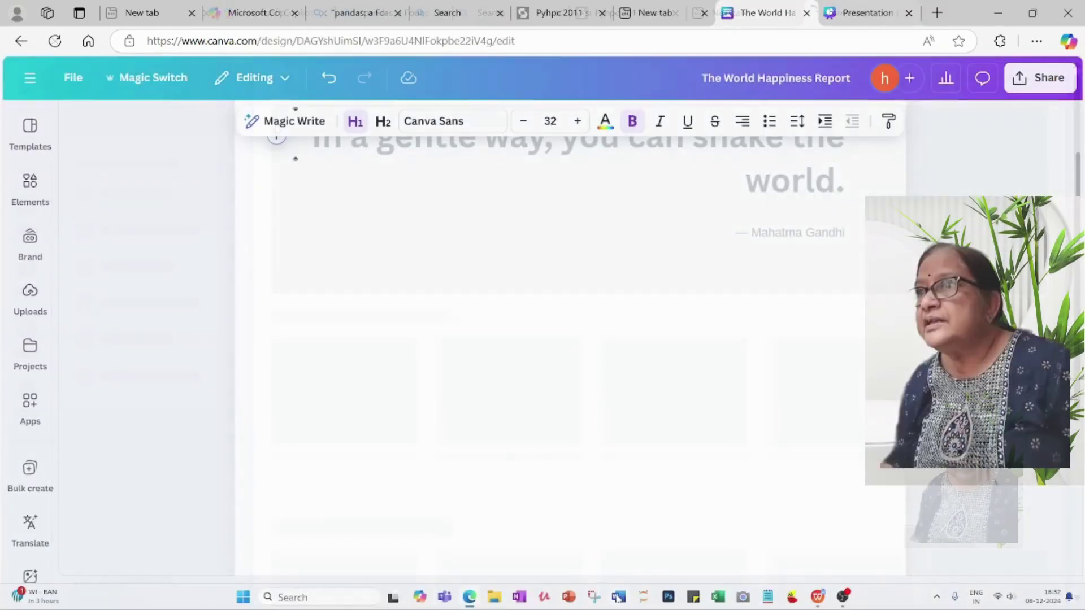
left_click(999, 16)
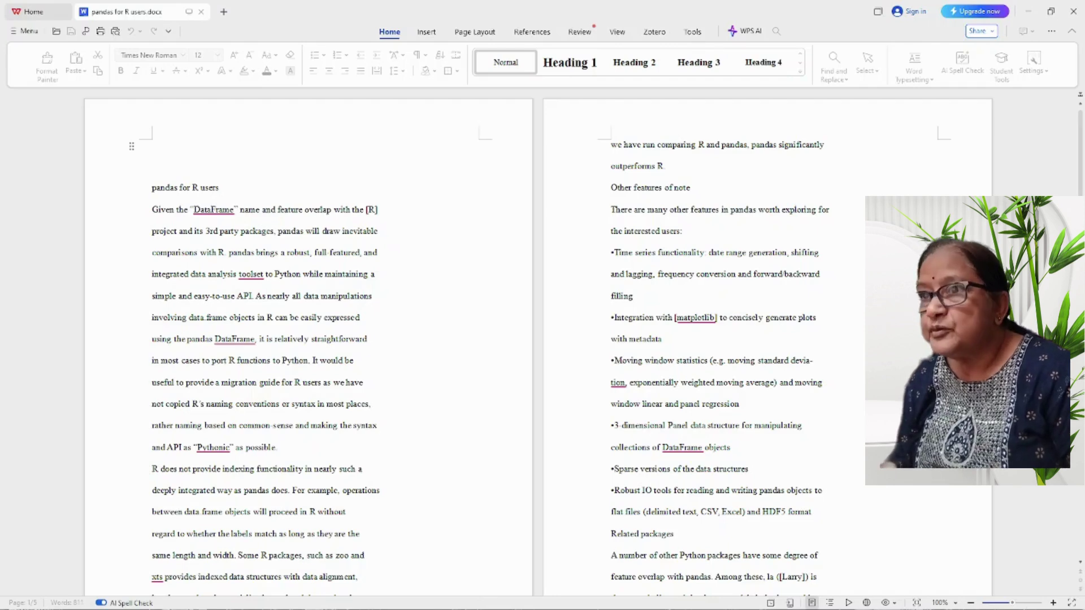
Select the pandas for R users paper from its title through the Conclusions, then return to Canva.
scroll(537, 339, "down", 3)
scroll(537, 339, "down", 3)
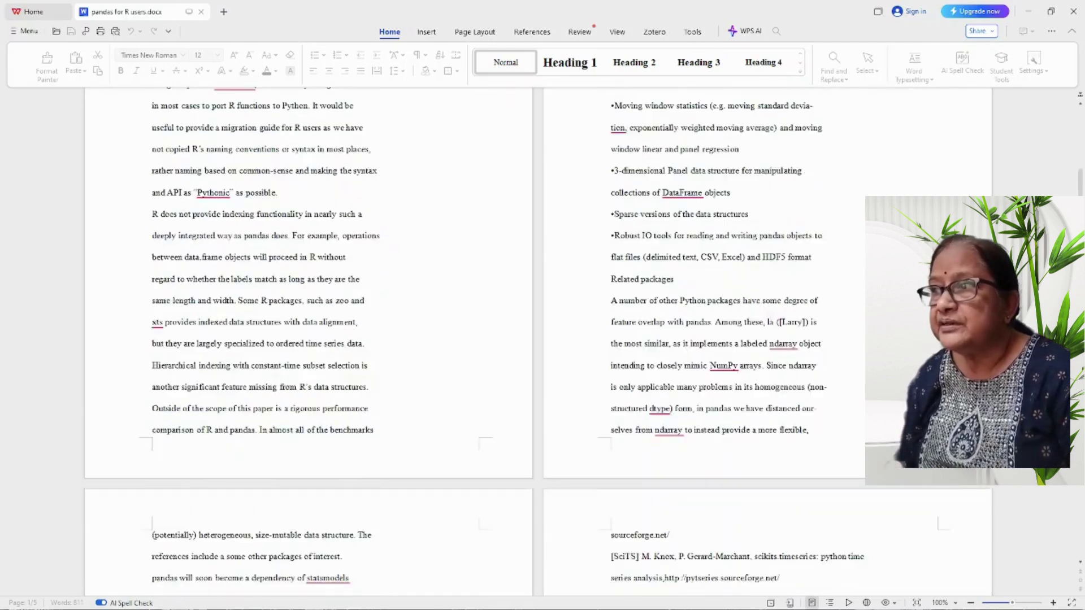
scroll(537, 340, "down", 10)
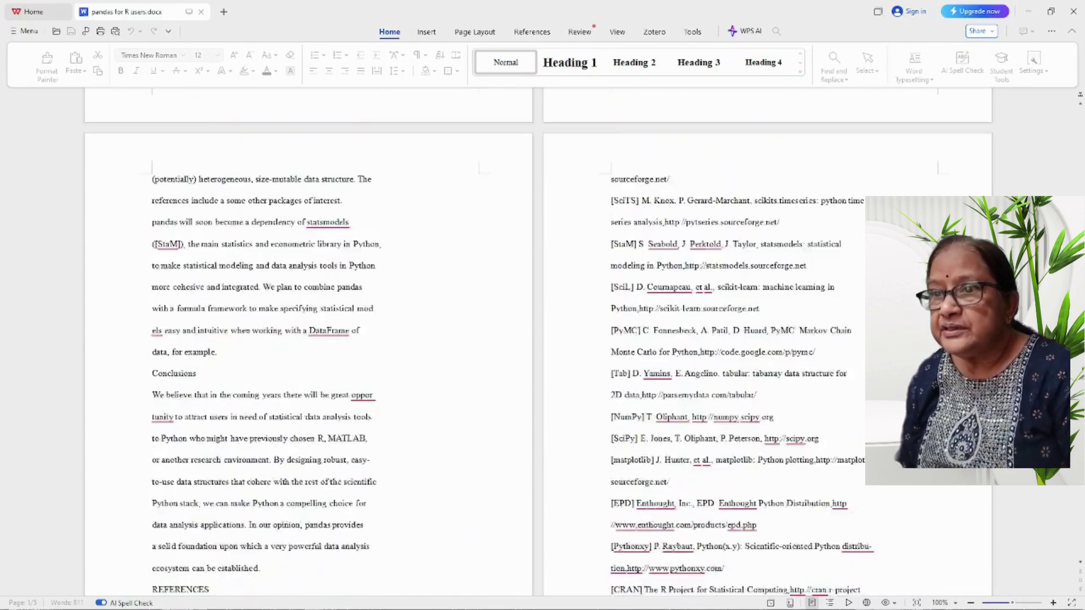
scroll(537, 339, "up", 20)
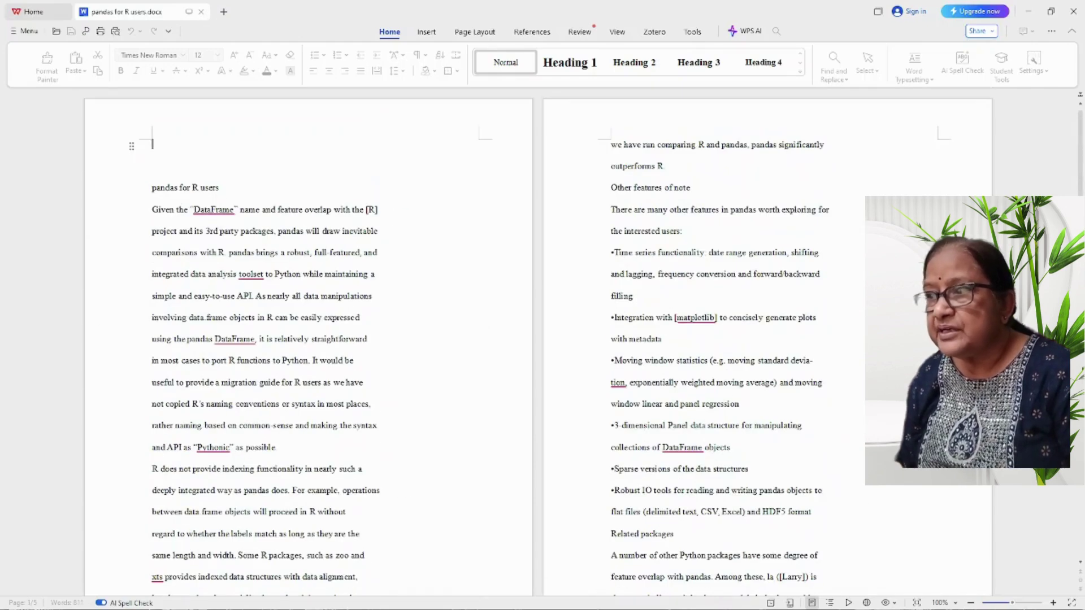
left_click_drag(153, 189, 265, 502)
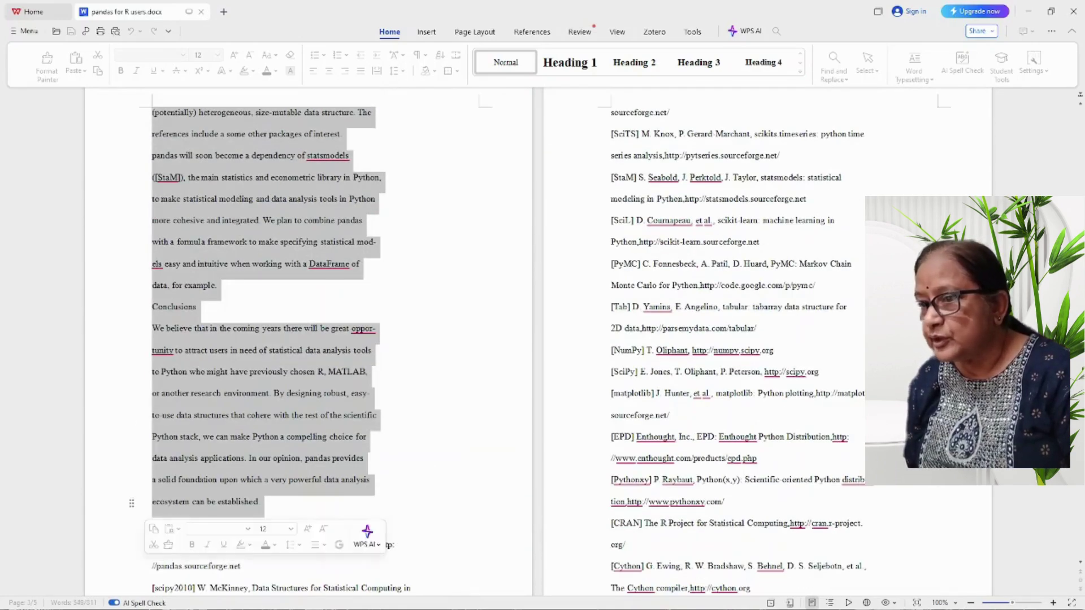
right_click(236, 217)
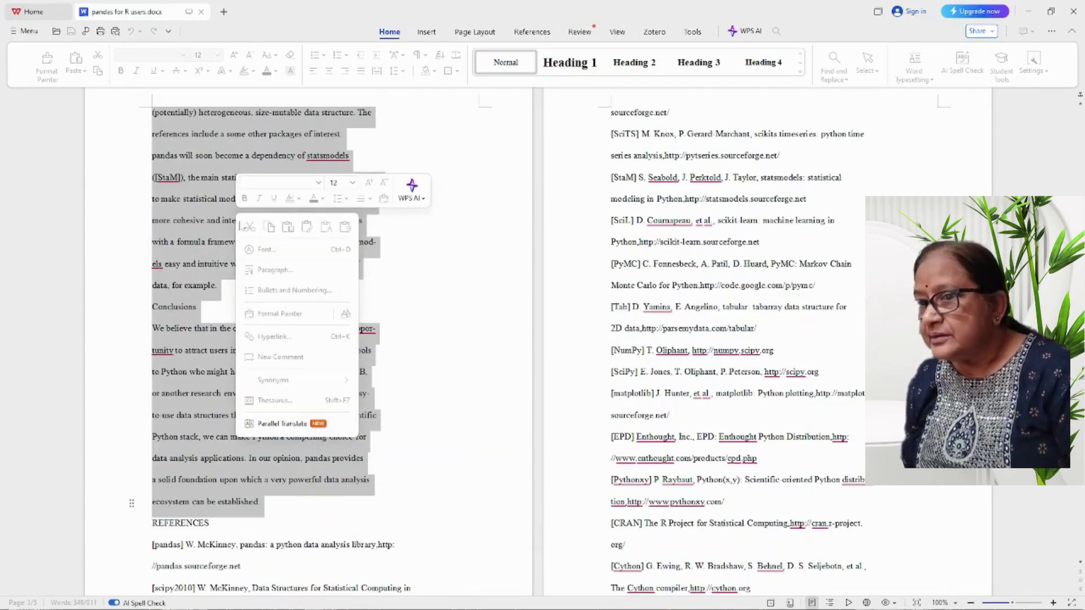
left_click(198, 219)
left_click(198, 220)
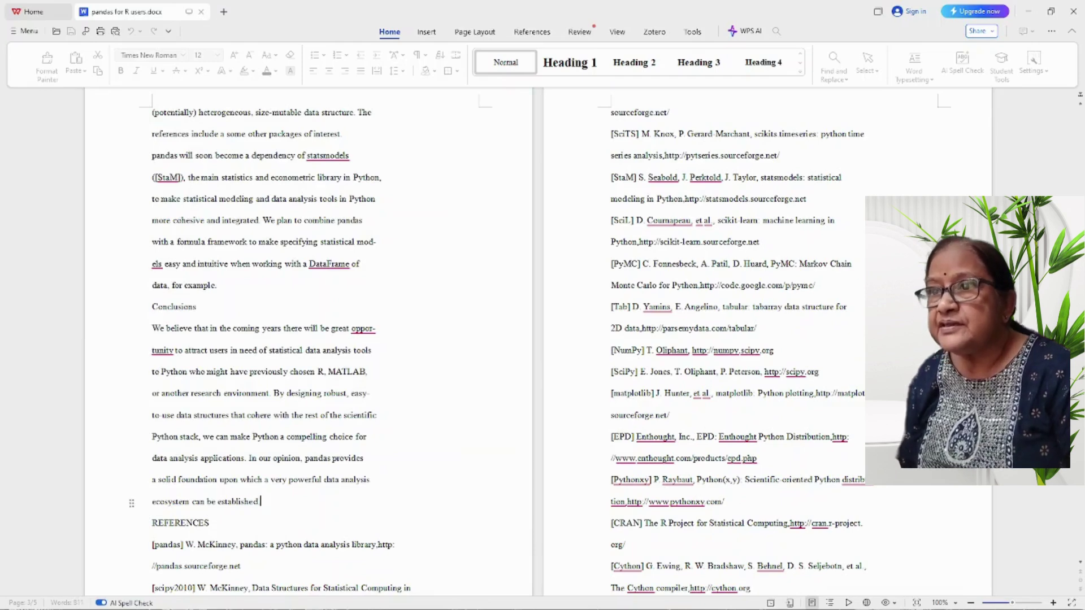
key("ctrl+shift+Home")
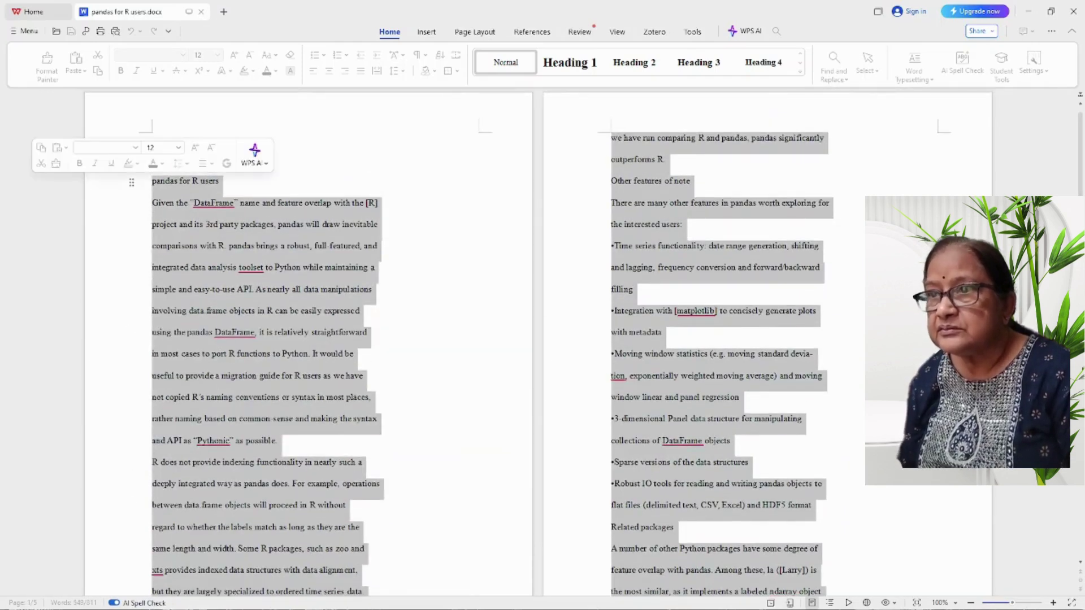
mouse_move(362, 607)
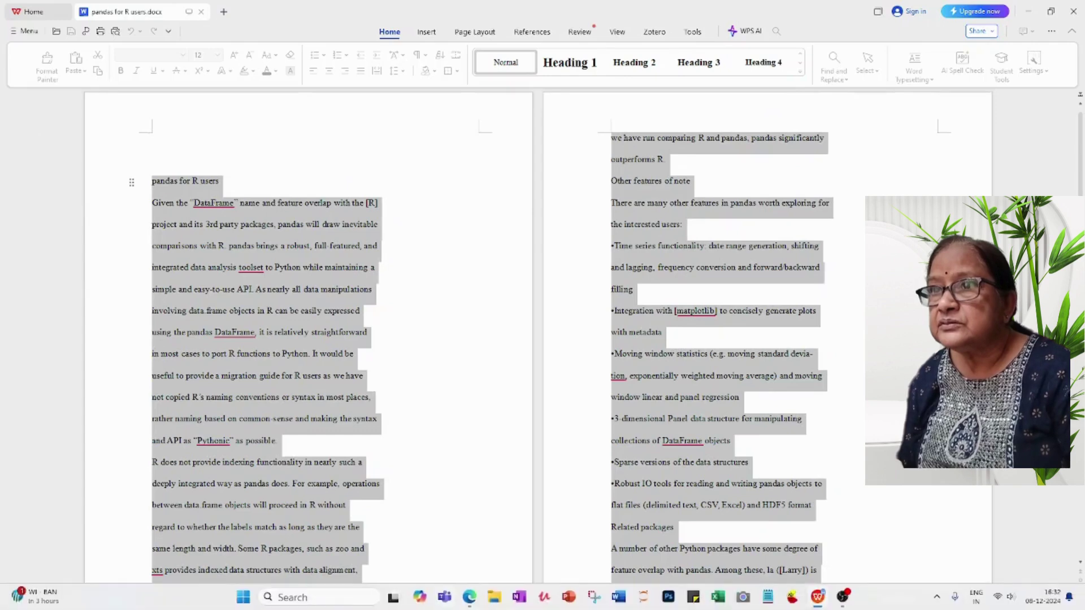
left_click(469, 597)
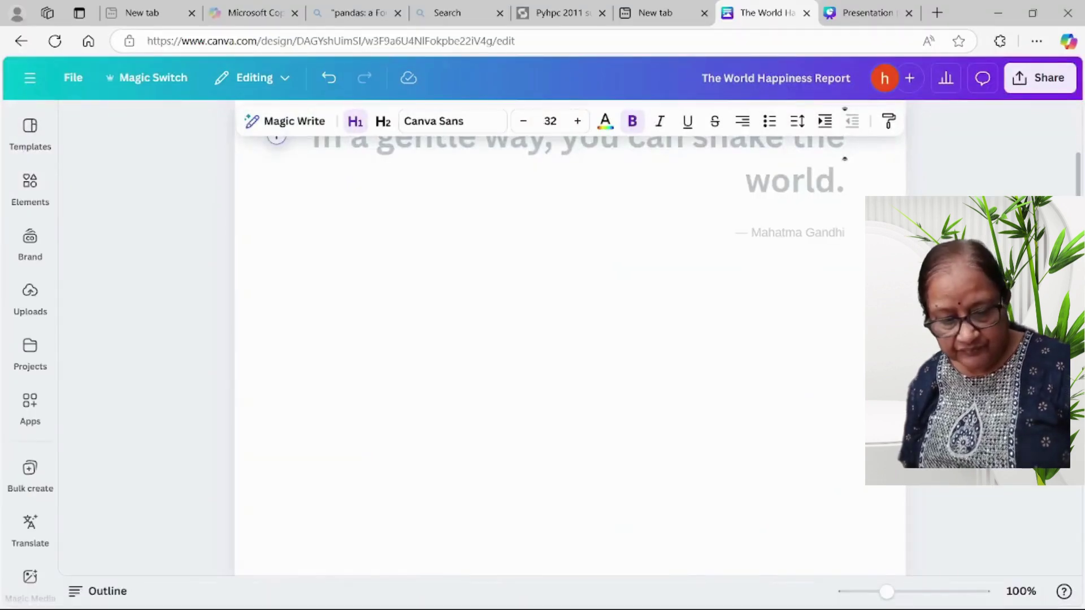
Paste the pandas paper after the Gandhi quote, adjust its alignment, and choose Convert to Presentation.
key("ctrl+v")
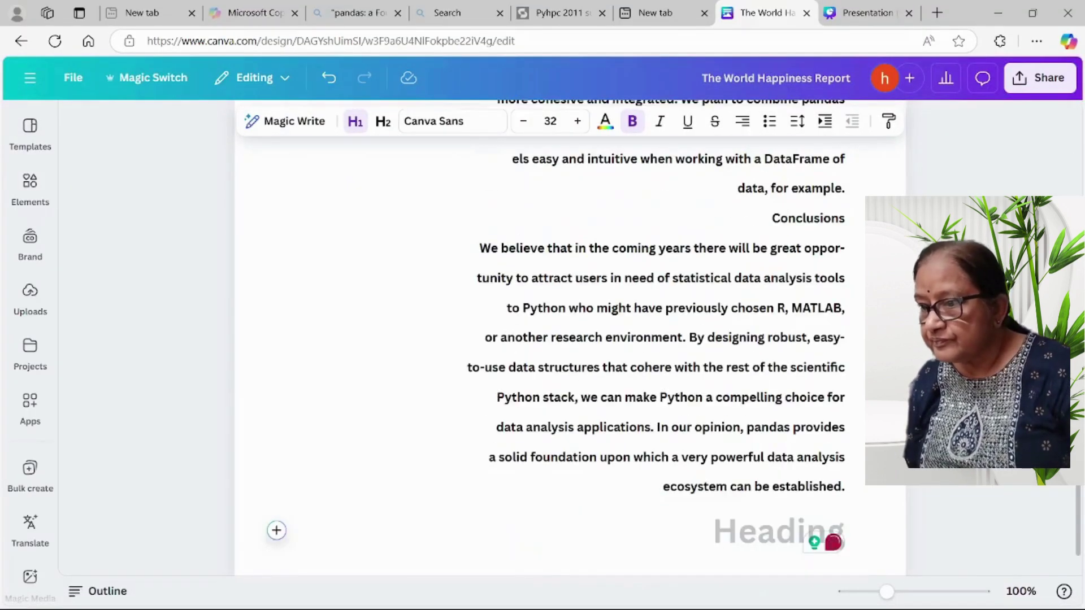
scroll(565, 339, "up", 10)
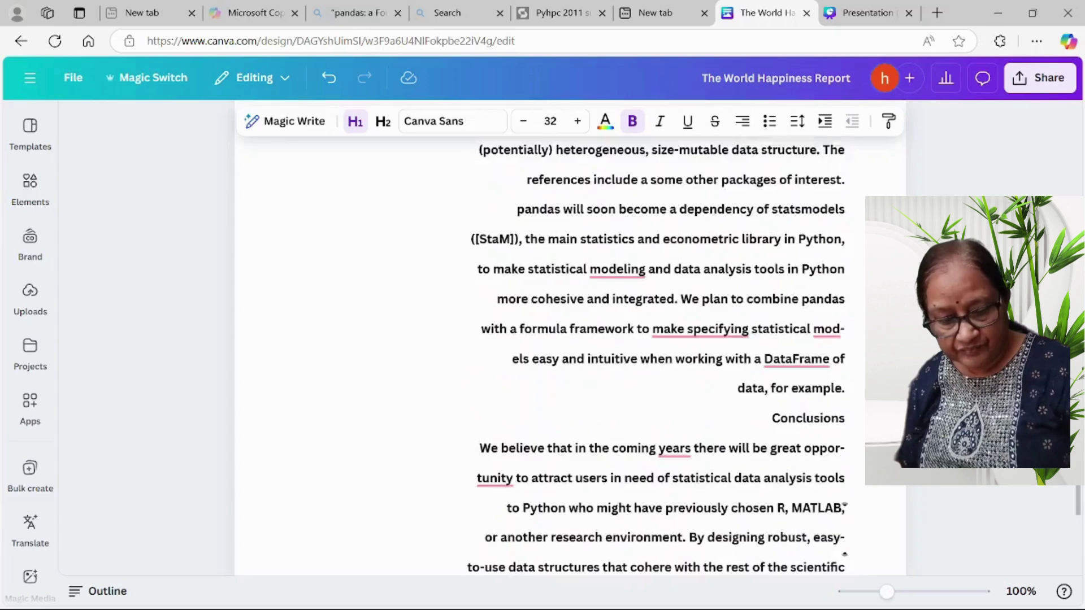
scroll(565, 350, "up", 10)
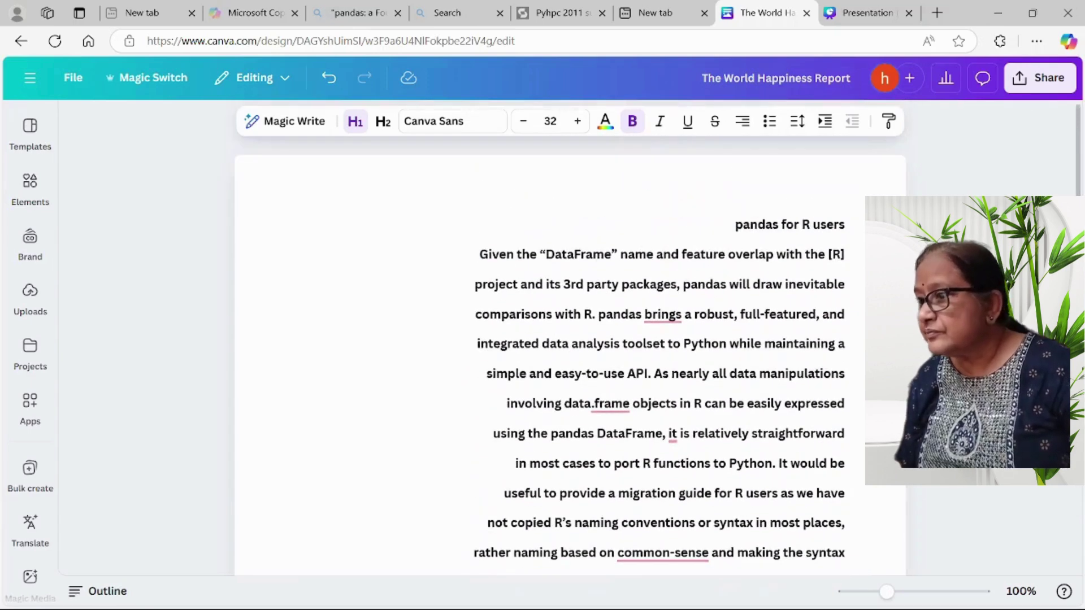
left_click(743, 122)
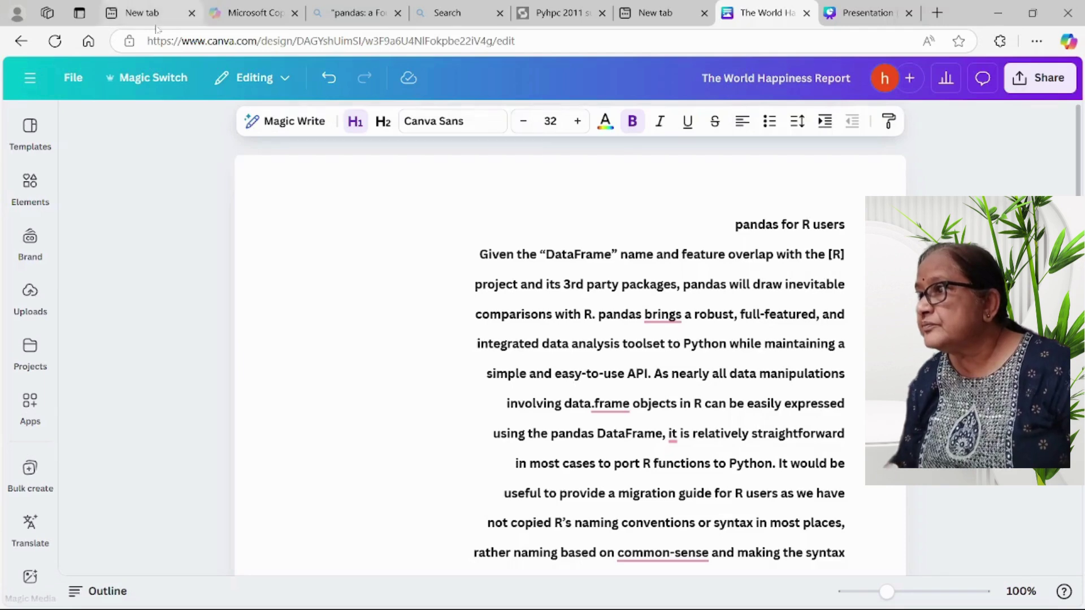
left_click(154, 78)
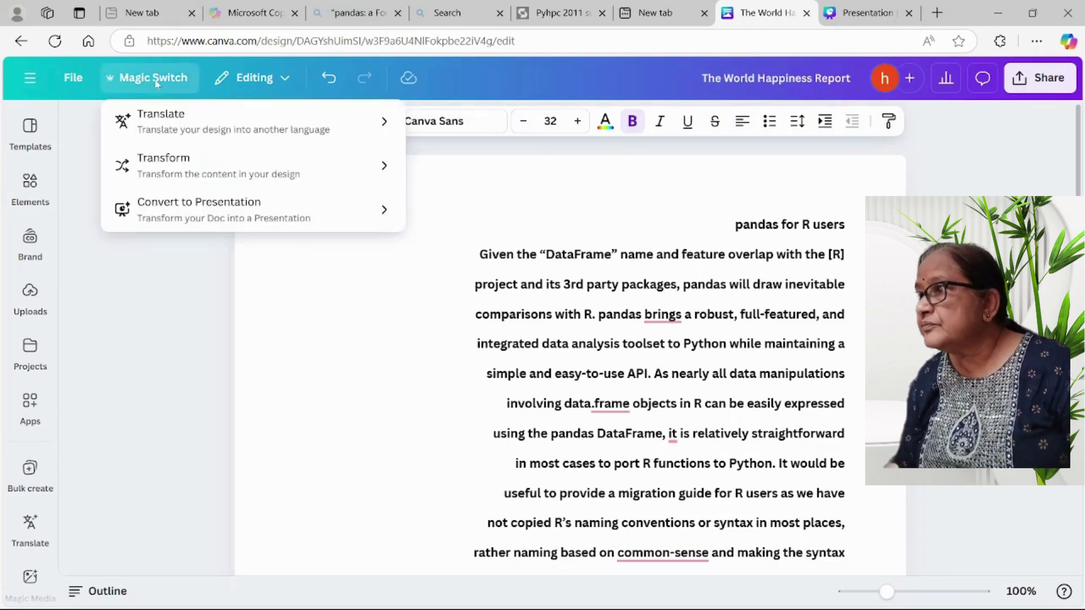
left_click(197, 203)
Preview the pandas slides in the purple-to-yellow gradient design and create the presentation.
left_click(342, 363)
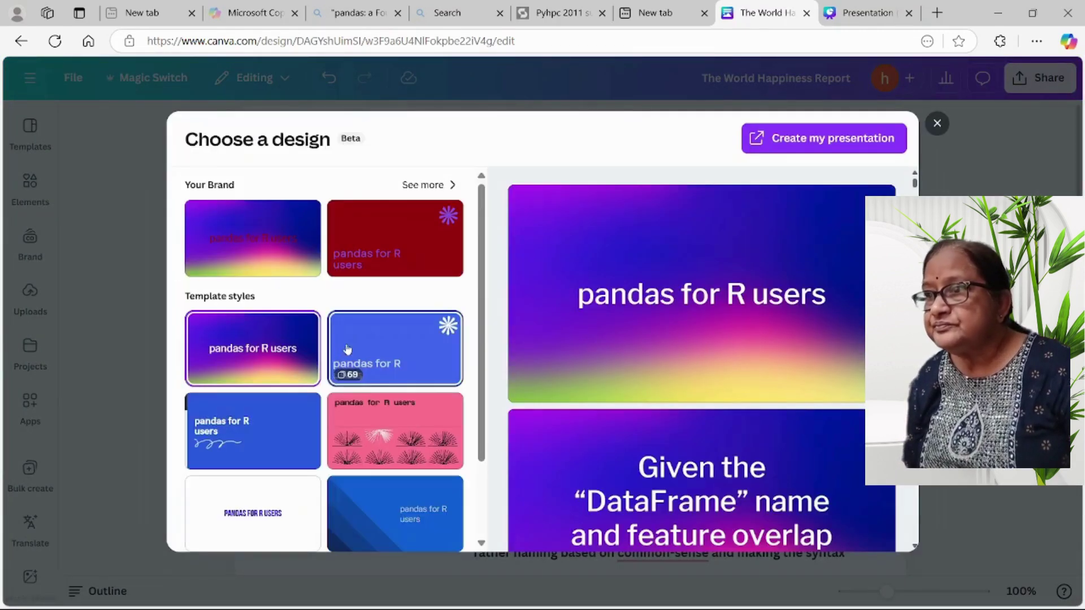
scroll(342, 350, "down", 1)
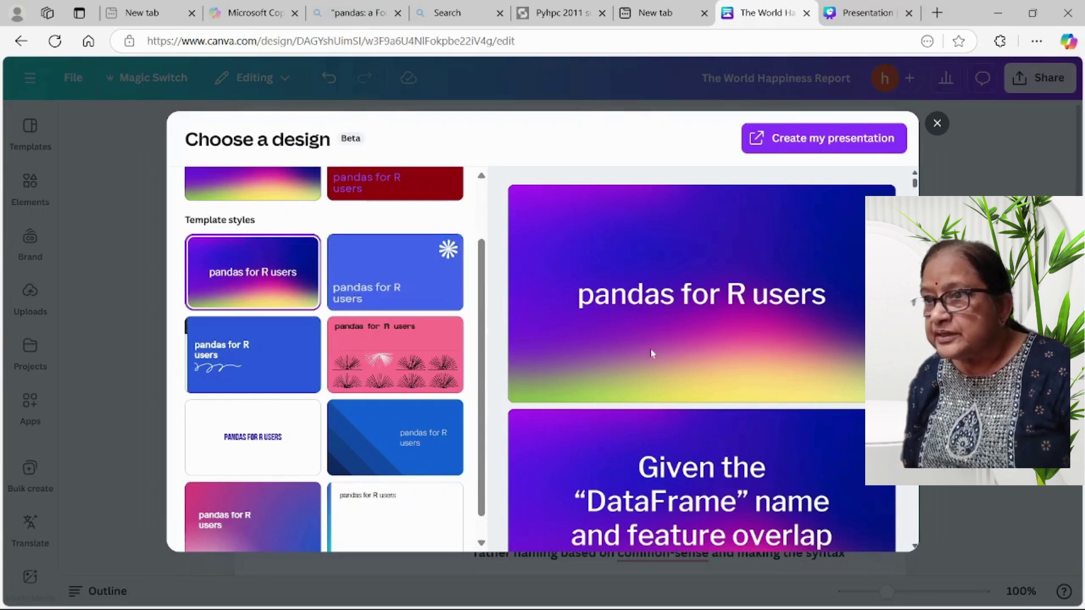
scroll(651, 353, "down", 10)
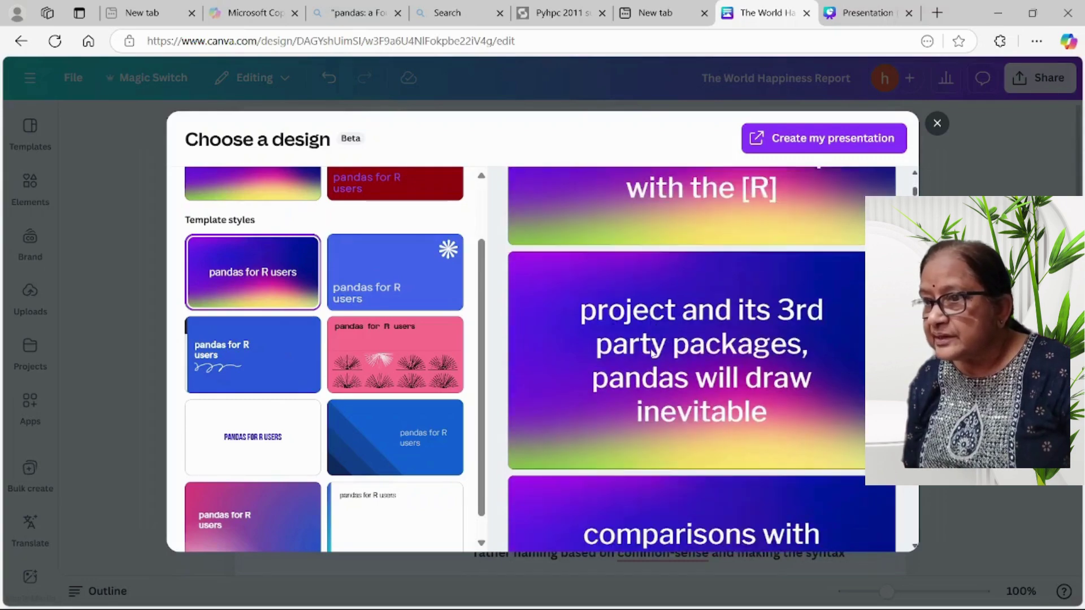
scroll(653, 353, "down", 15)
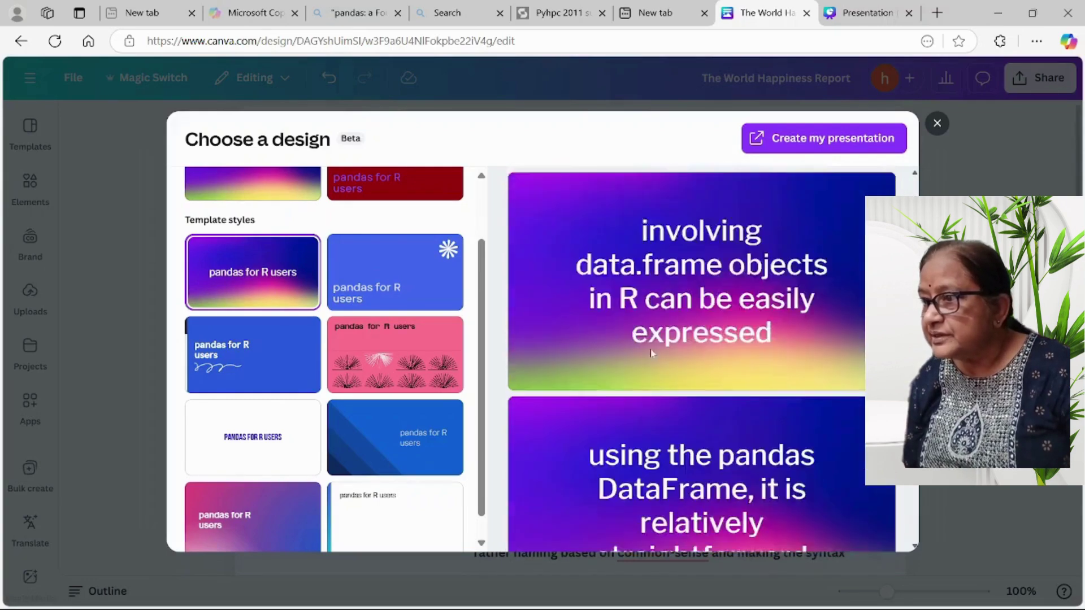
scroll(651, 354, "down", 15)
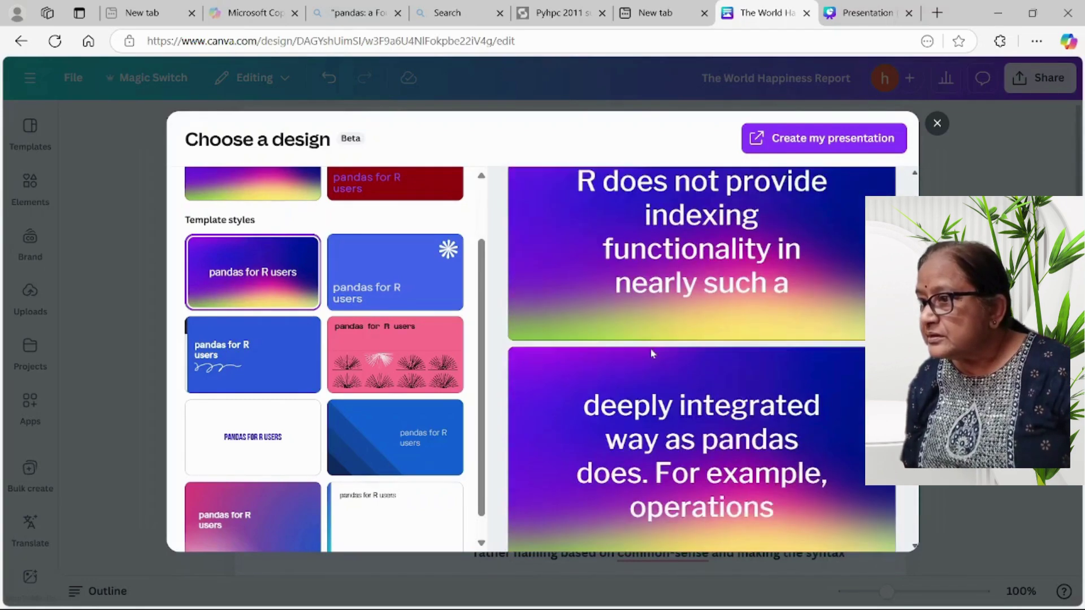
scroll(652, 353, "down", 15)
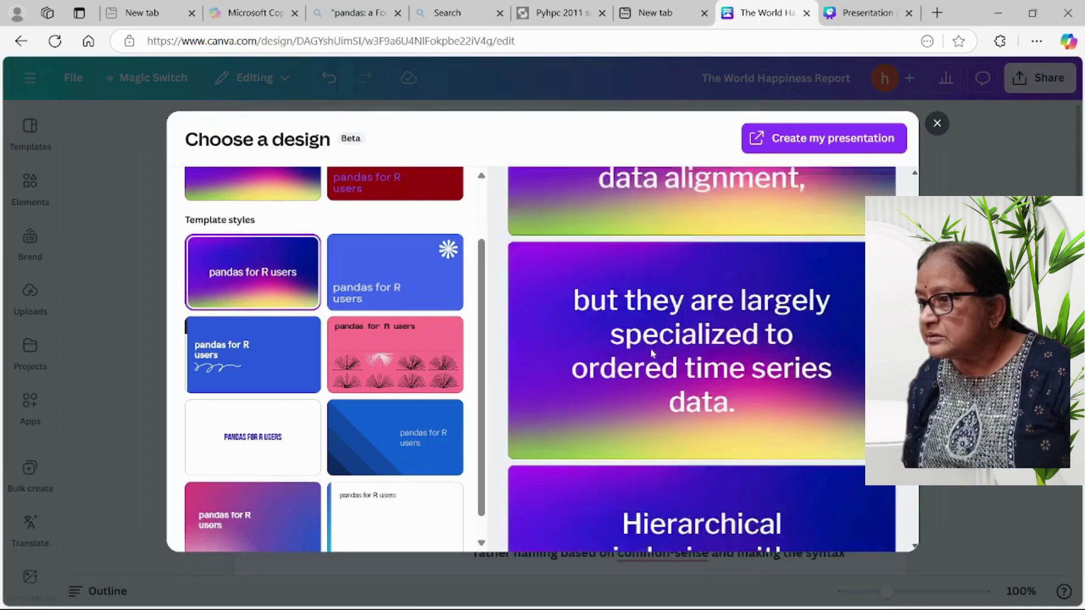
scroll(653, 353, "down", 15)
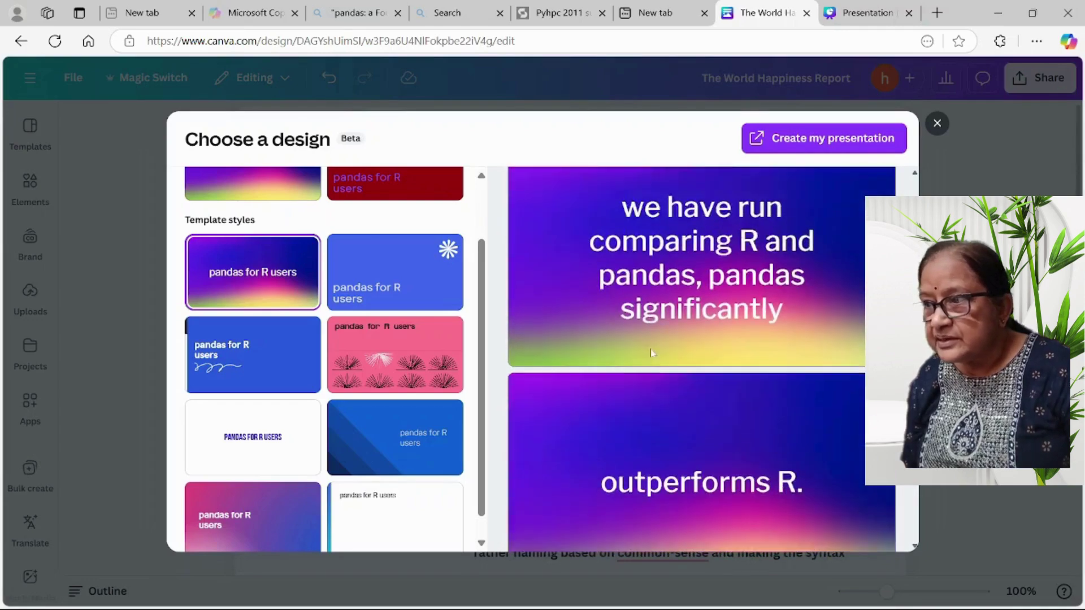
scroll(651, 354, "down", 5)
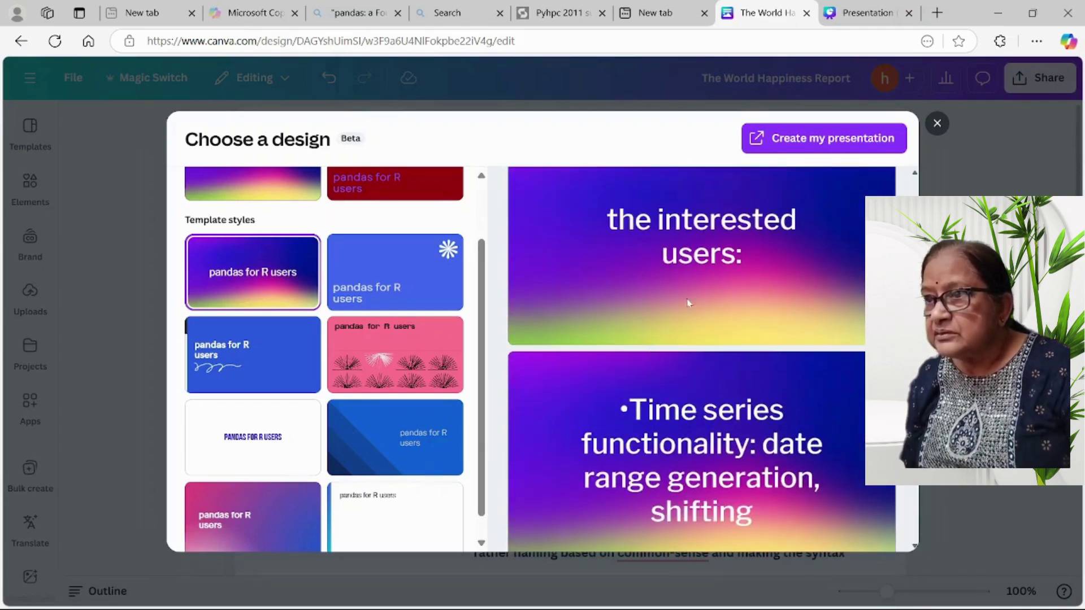
left_click(836, 143)
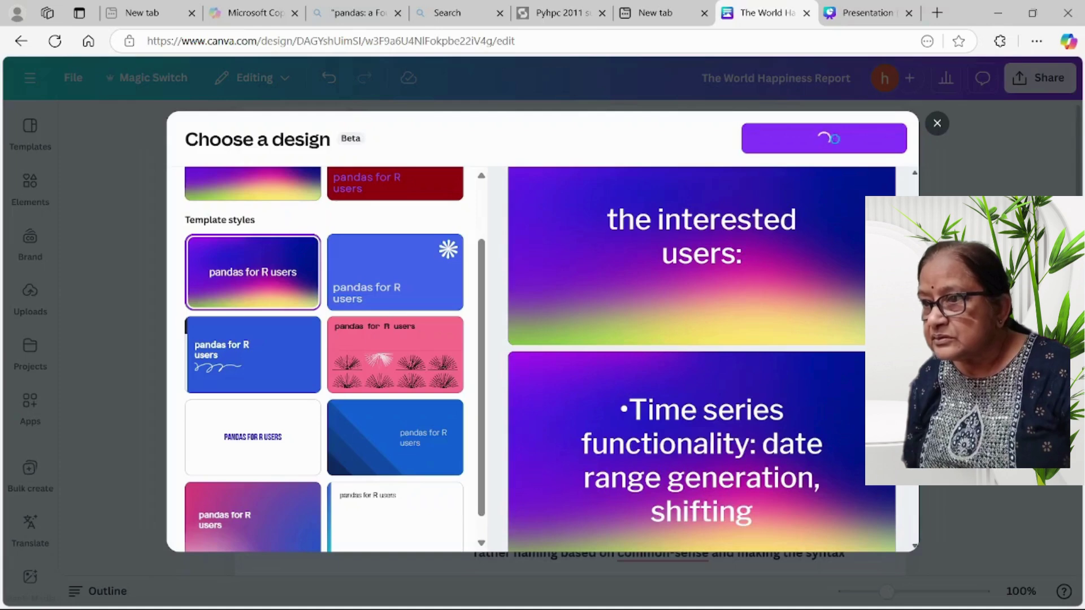